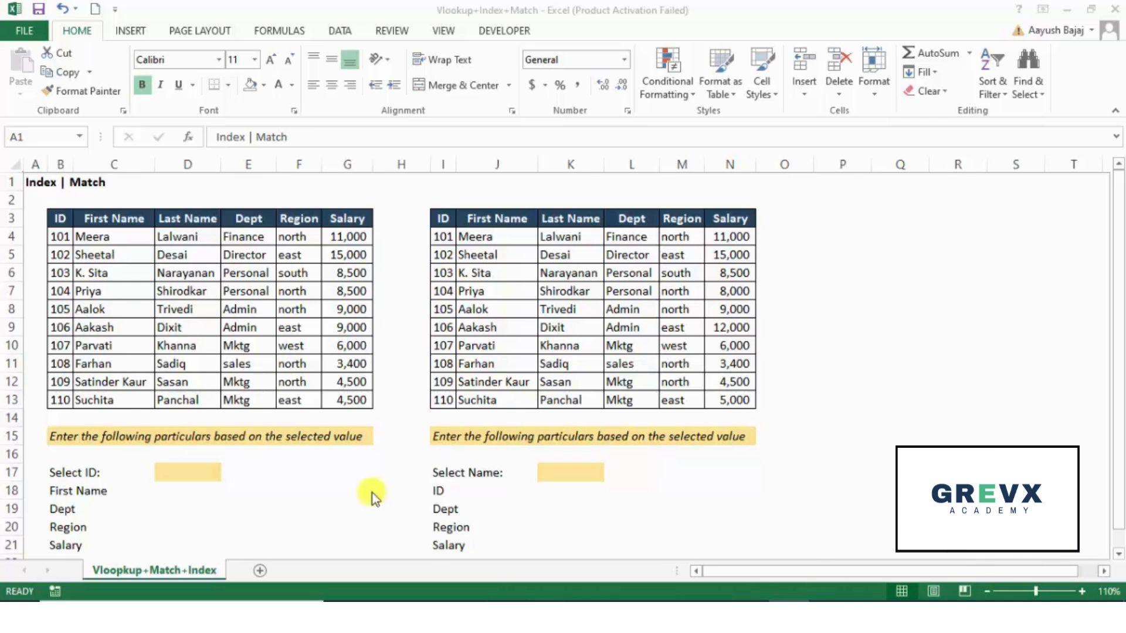
left_click(209, 480)
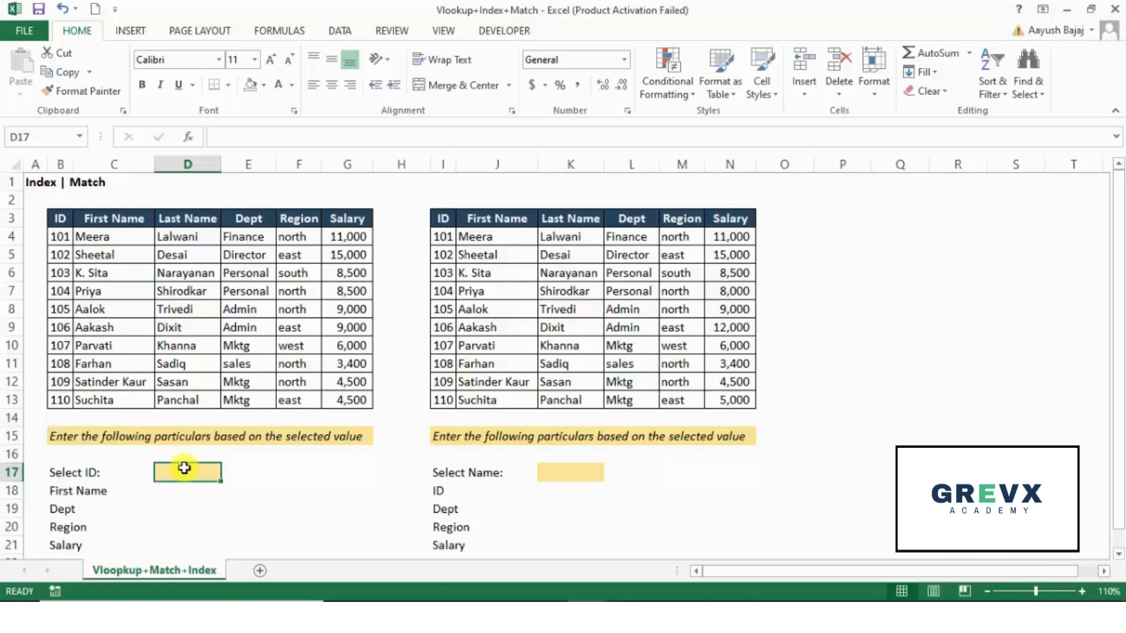
left_click_drag(188, 491, 183, 542)
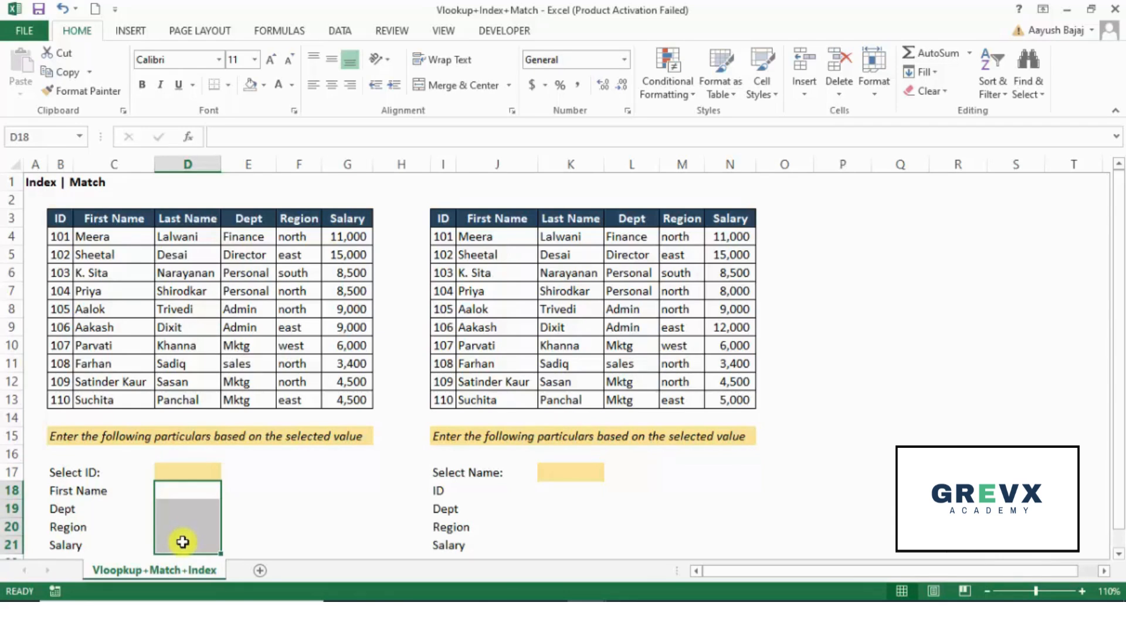
left_click(121, 498)
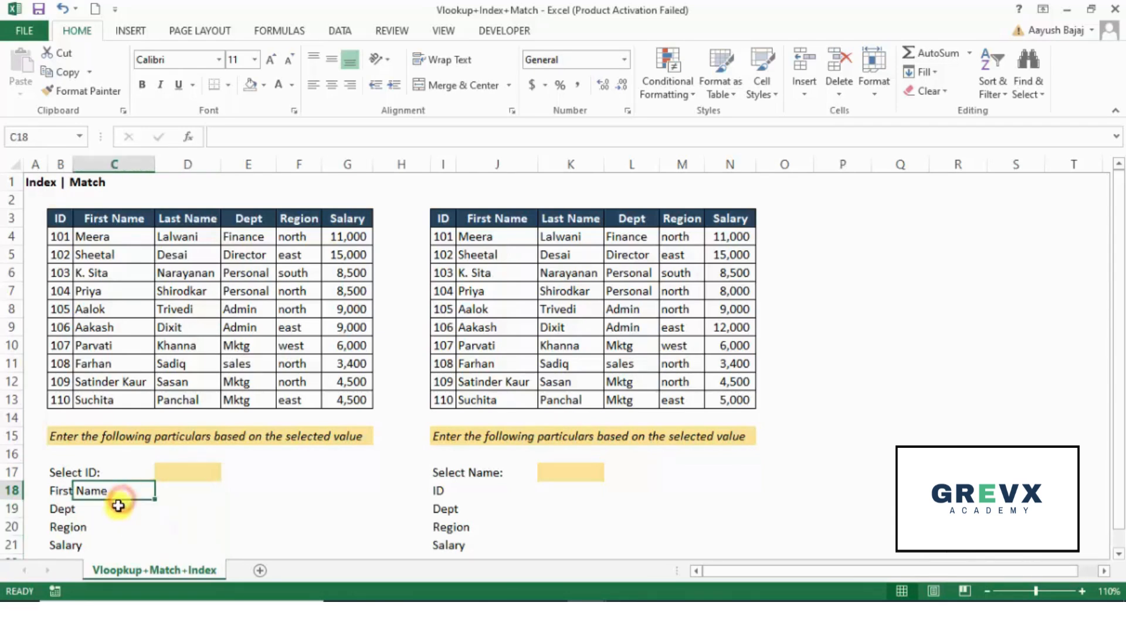
left_click(116, 511)
left_click(108, 529)
left_click(108, 547)
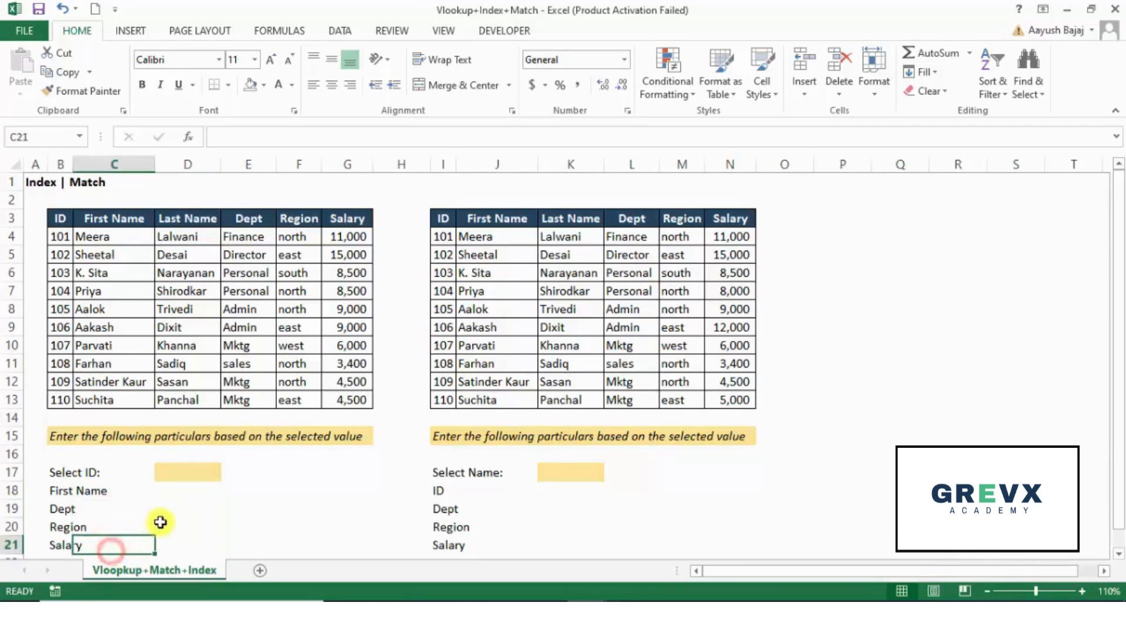
Step: Apply list data validation to the Select ID cell D17, using the IDs in $B$4:$B$13 as source
left_click(189, 470)
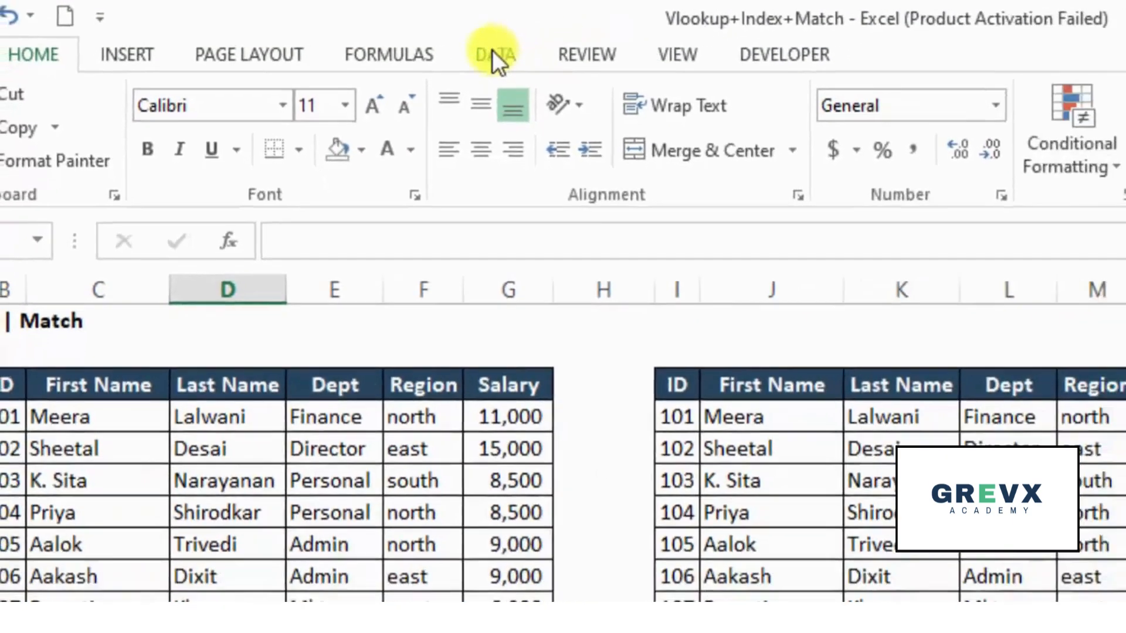
left_click(590, 69)
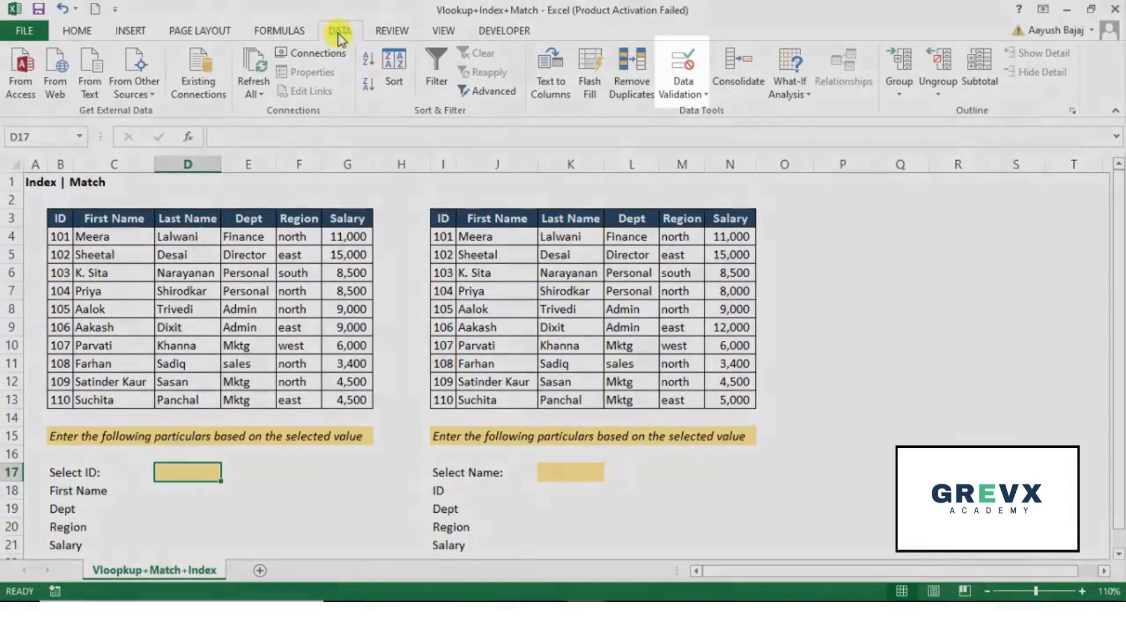
left_click(680, 91)
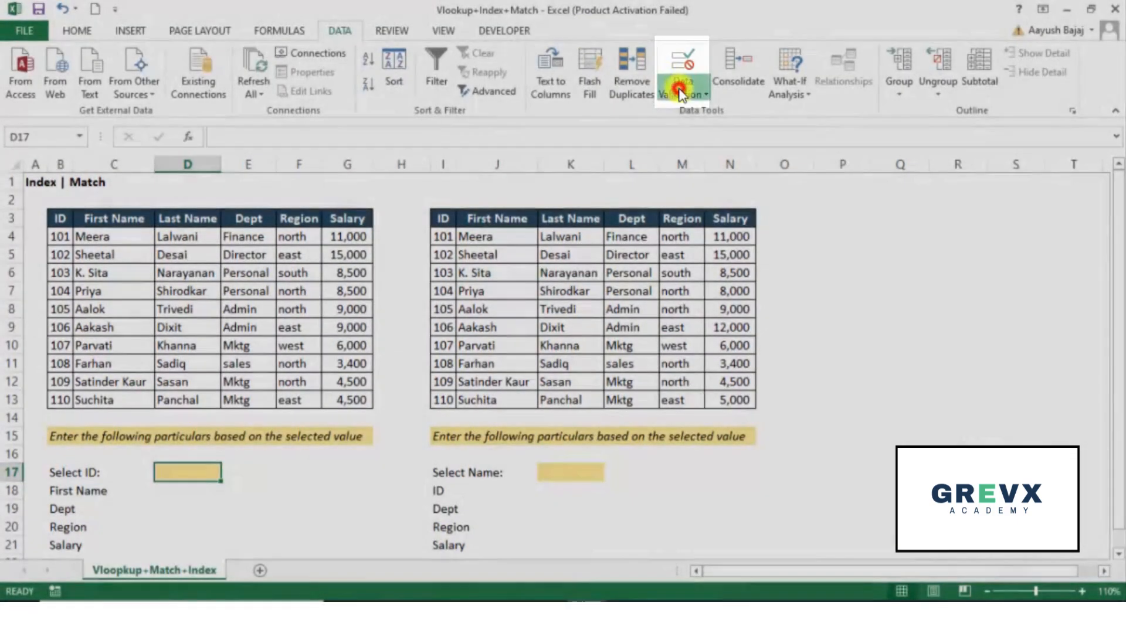
left_click(705, 112)
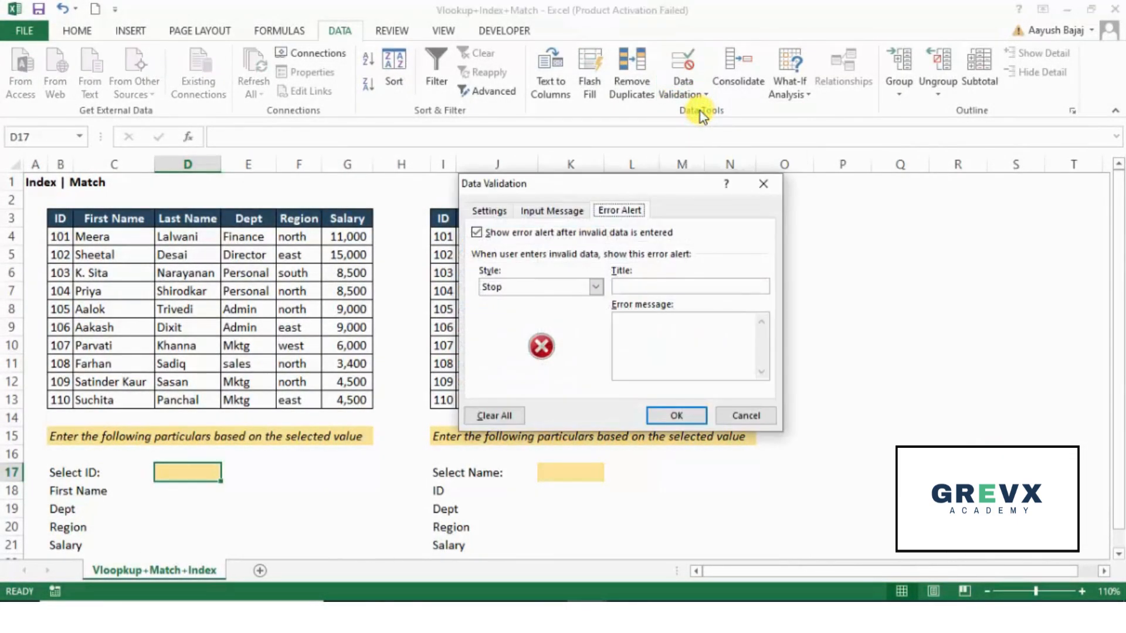
left_click(503, 210)
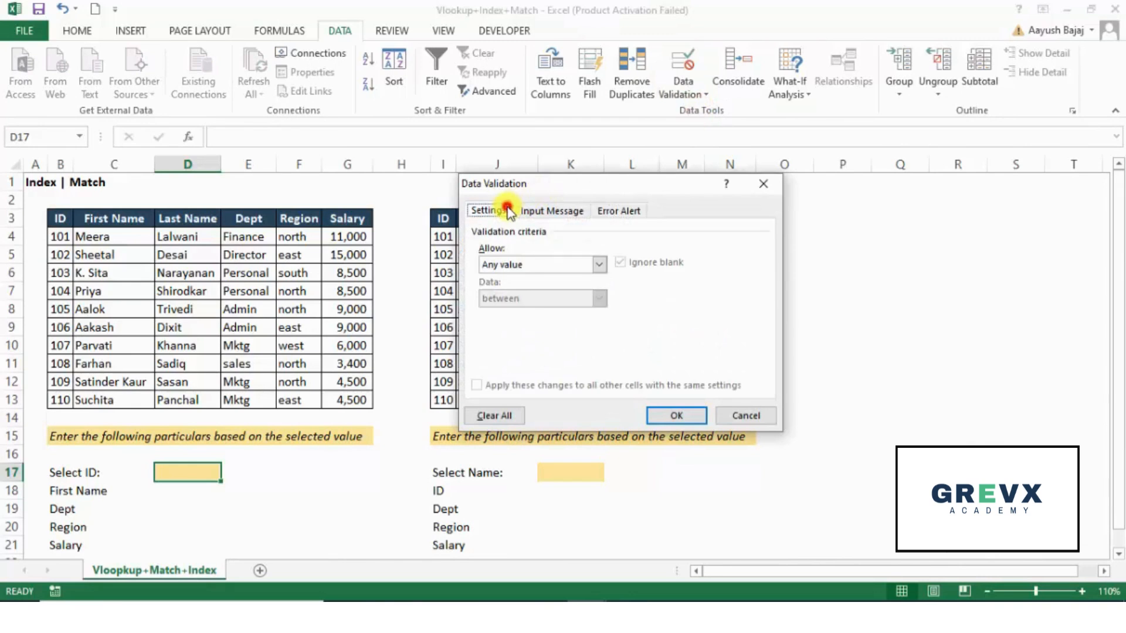
left_click(536, 264)
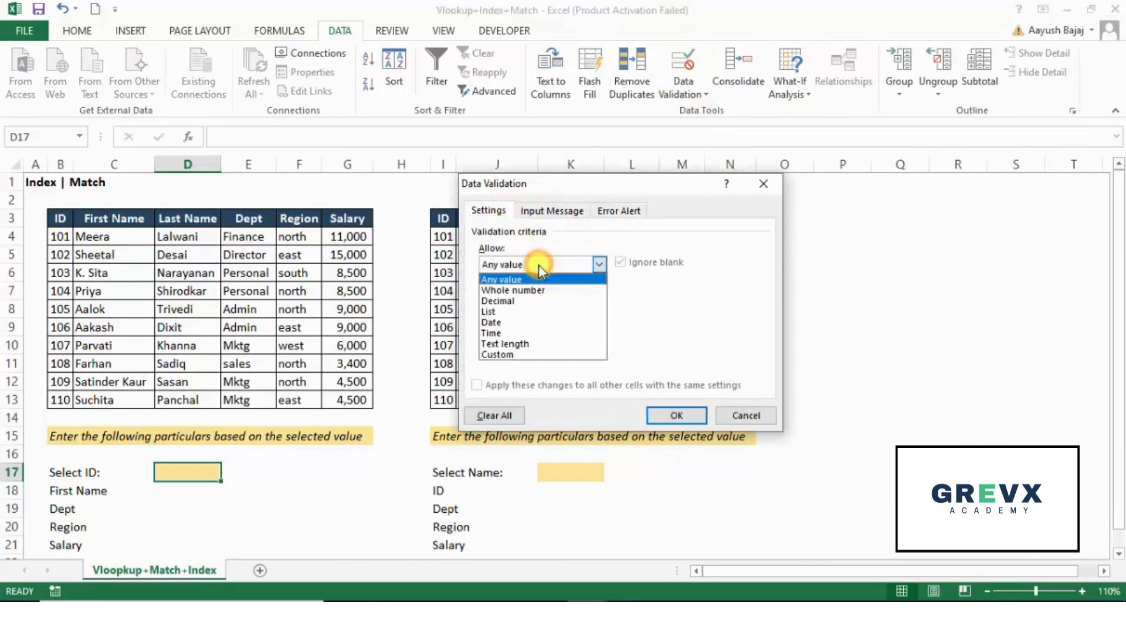
left_click(537, 310)
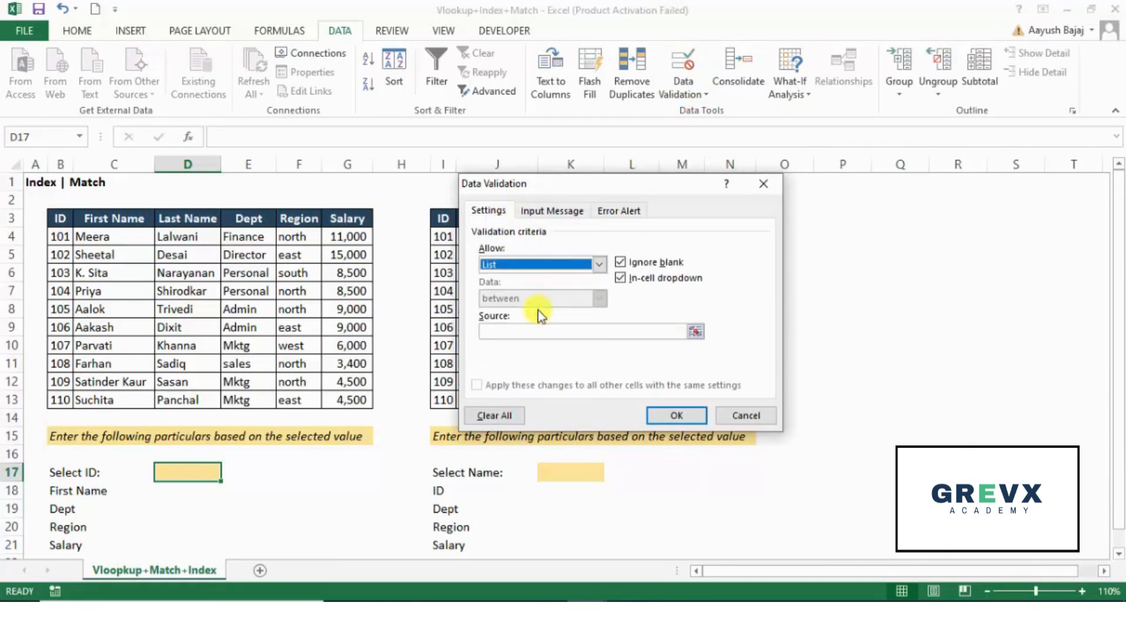
left_click(697, 332)
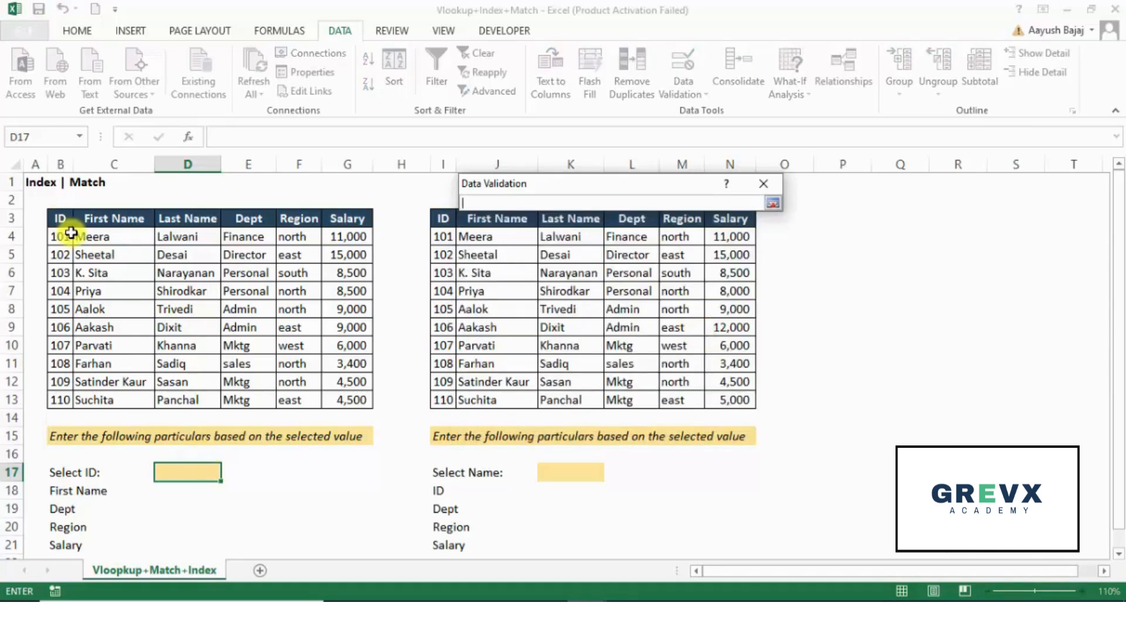
left_click_drag(61, 235, 55, 397)
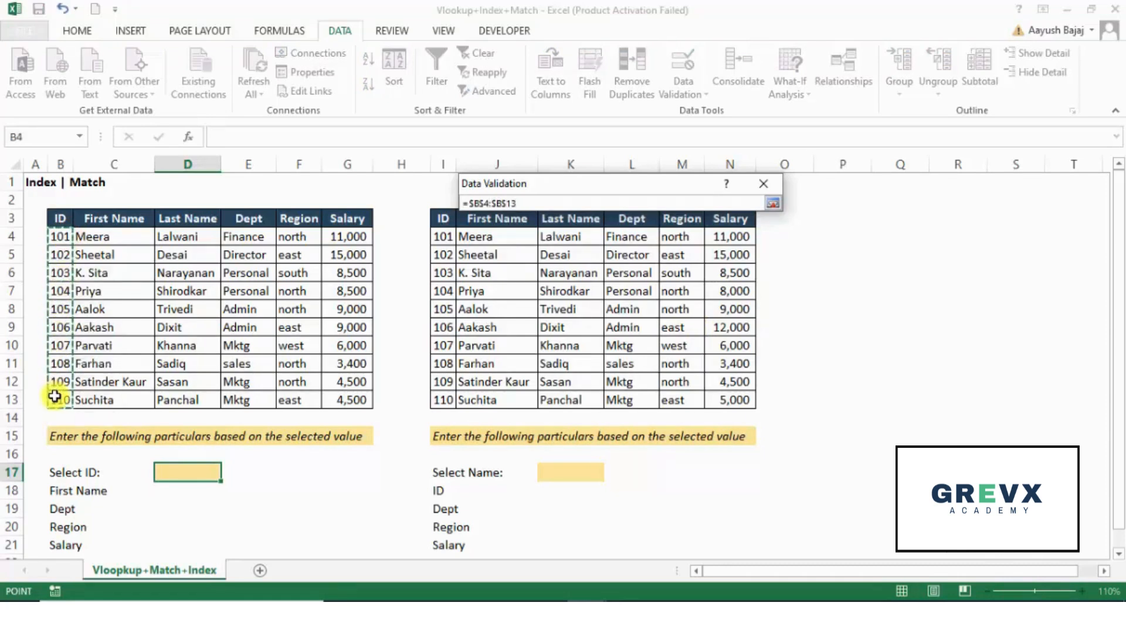
key("Return")
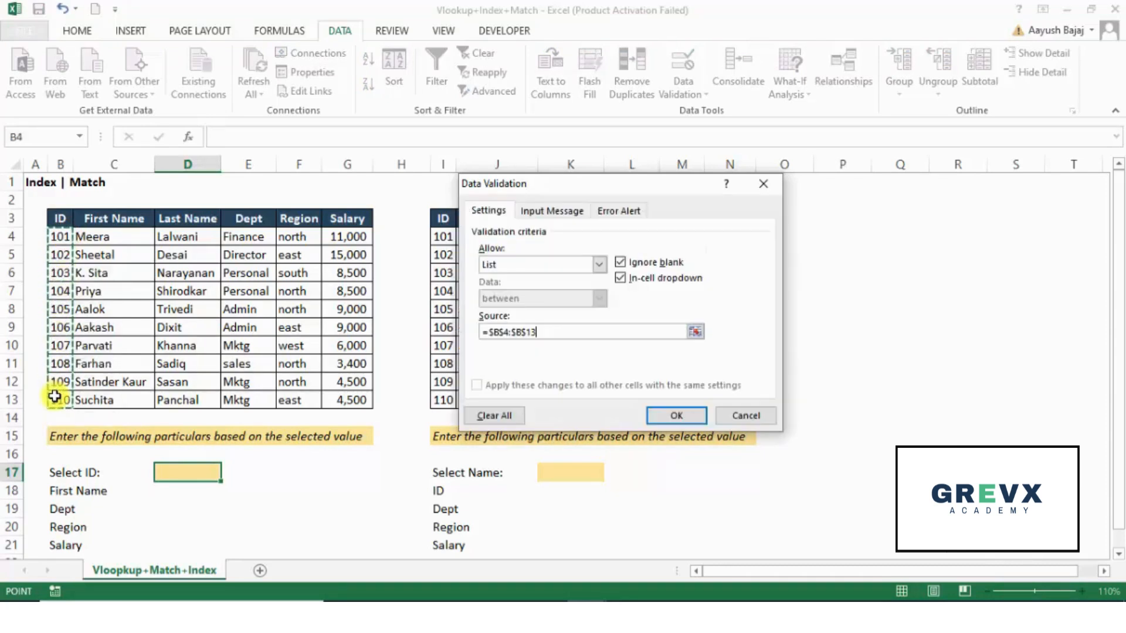
key("Return")
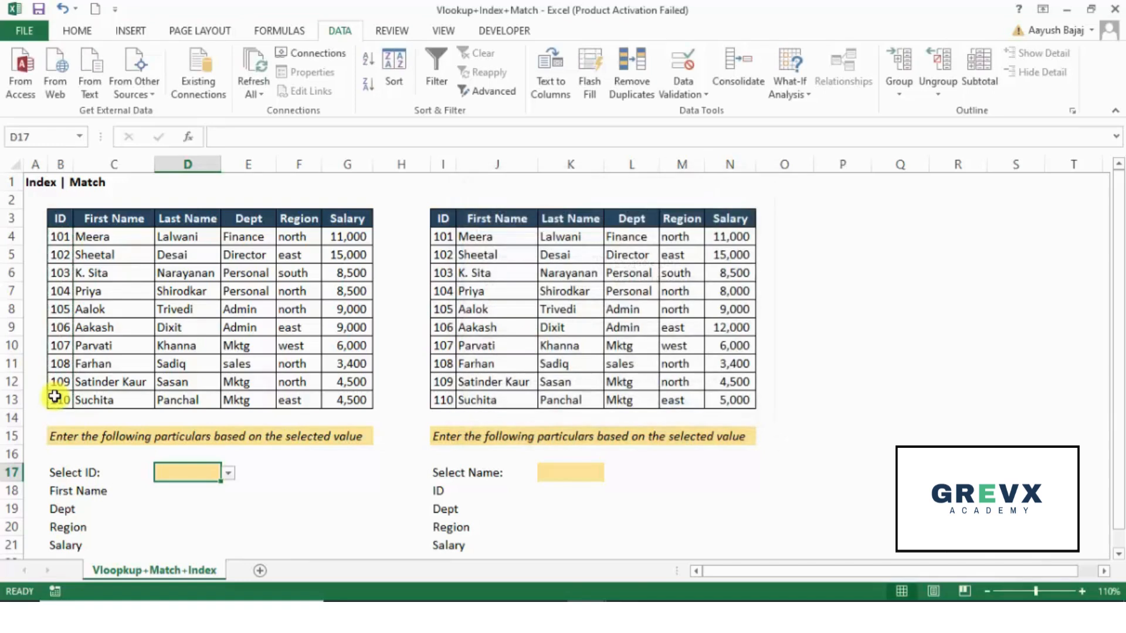
Step: Try the new dropdown in D17 by picking IDs from the list
key("alt+Down")
key("Return")
key("alt+Down")
key("Down")
key("Return")
key("alt+Down")
key("Down")
key("Return")
key("Right")
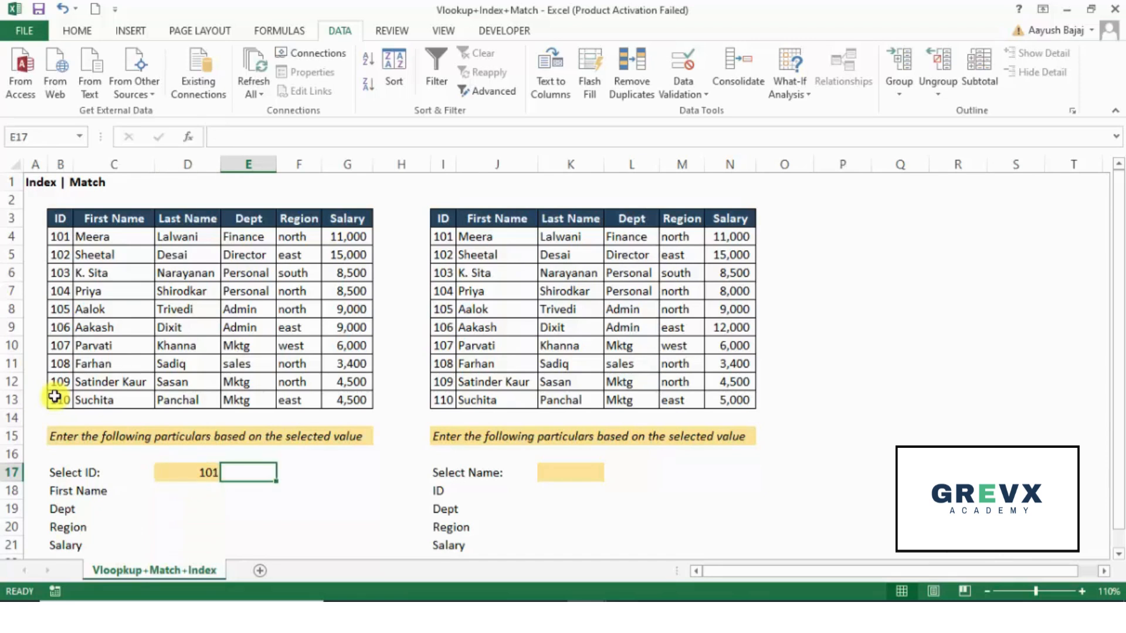
Step: Undo the ID selection and the list validation in D17
key("ctrl+z")
key("Left")
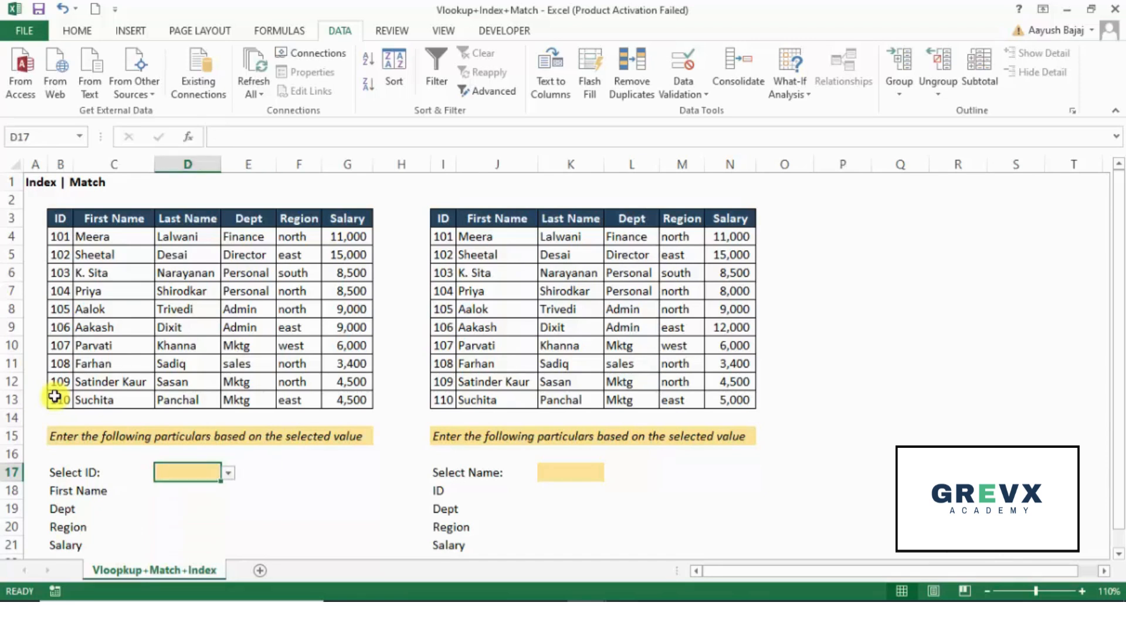
key("ctrl+z")
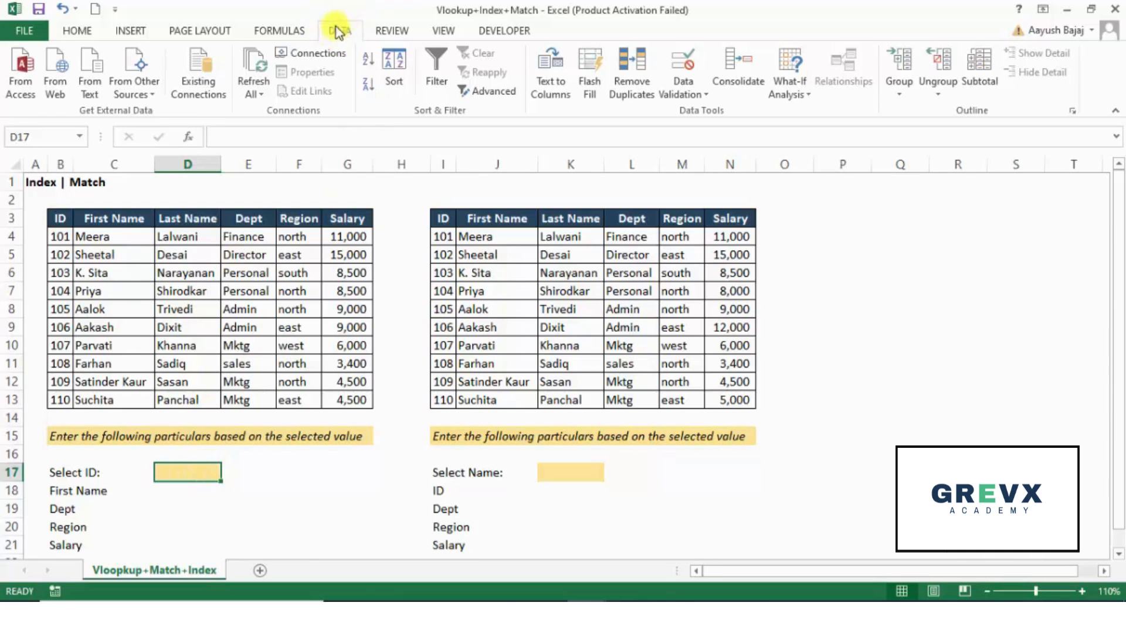
Step: Restrict the Select ID cell D17 to a dropdown list sourced from the ID range $B$4:$B$13
left_click(684, 91)
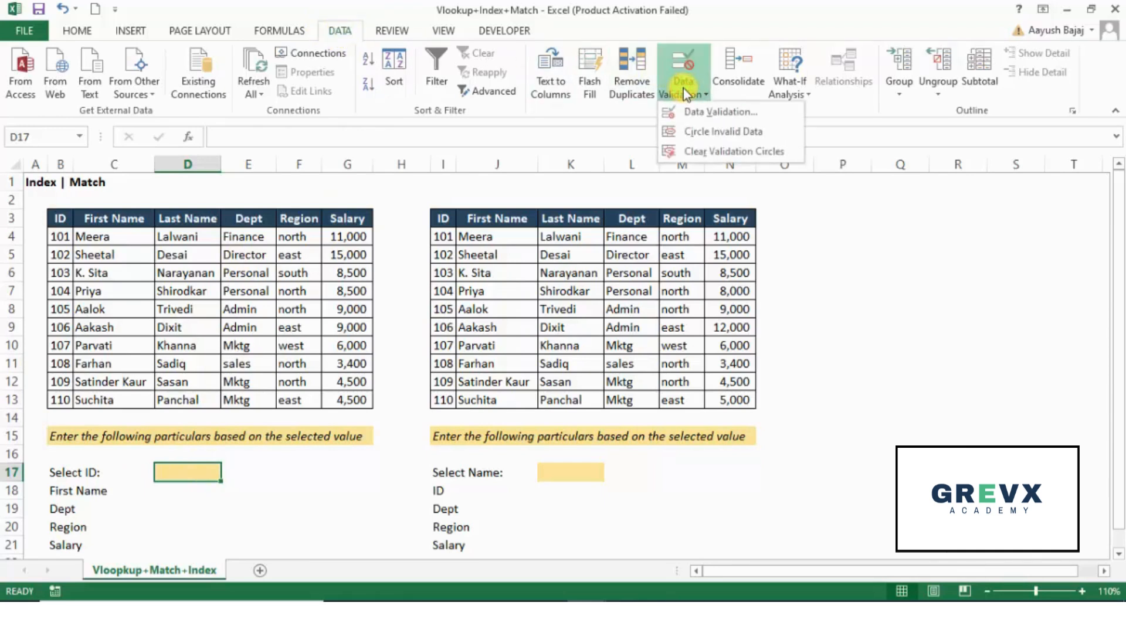
left_click(698, 111)
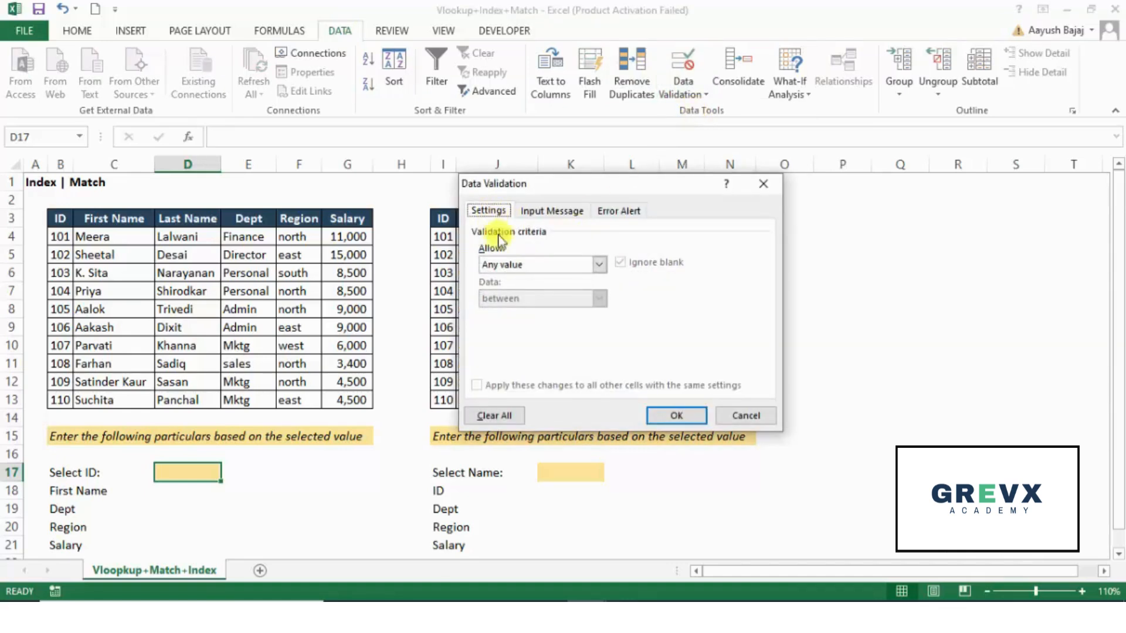
left_click(530, 266)
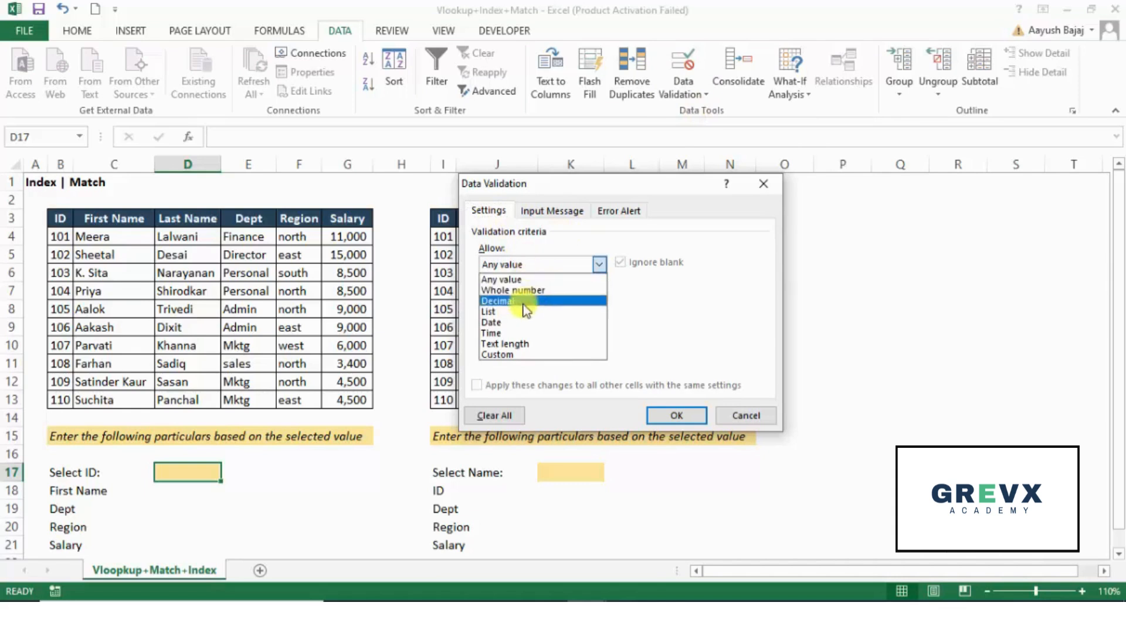
left_click(523, 313)
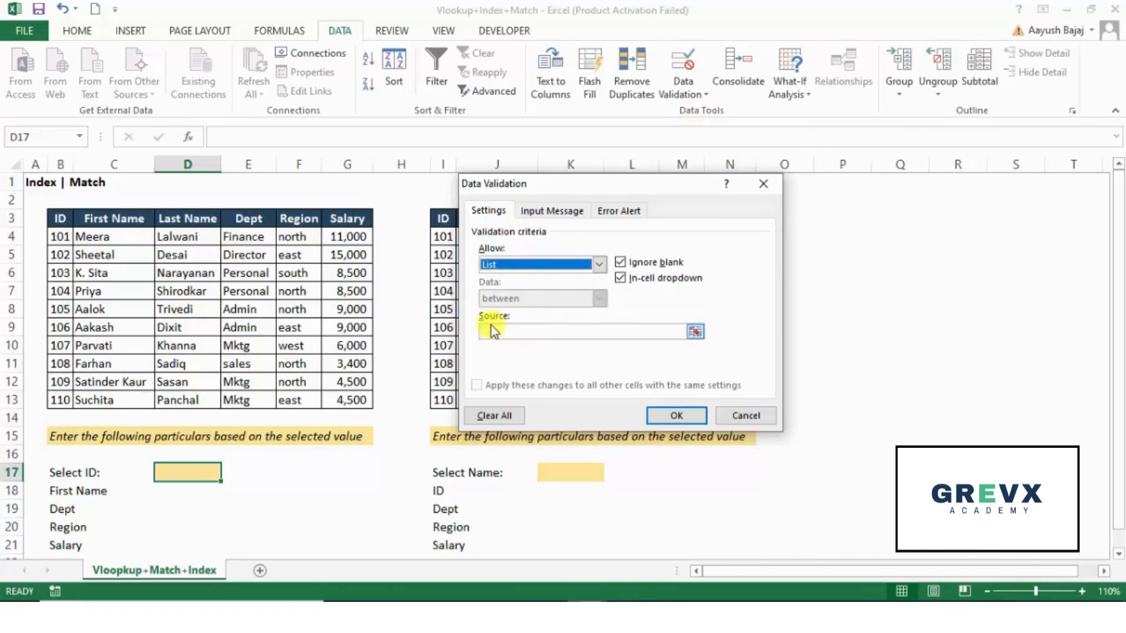
left_click(698, 332)
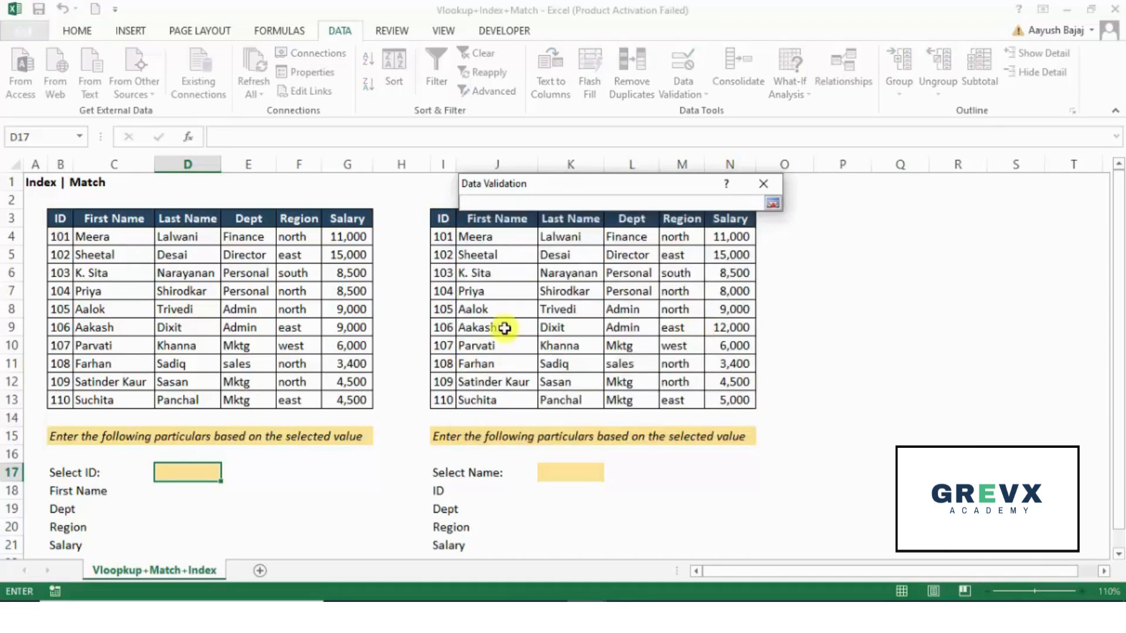
left_click(62, 238)
left_click_drag(62, 238, 57, 399)
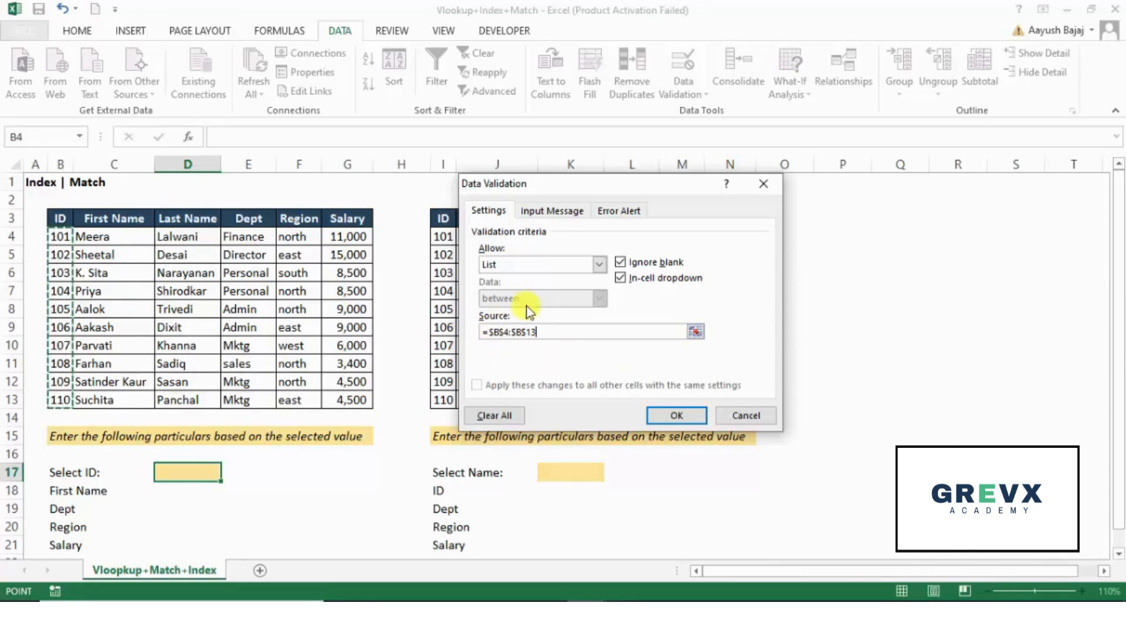
left_click(671, 414)
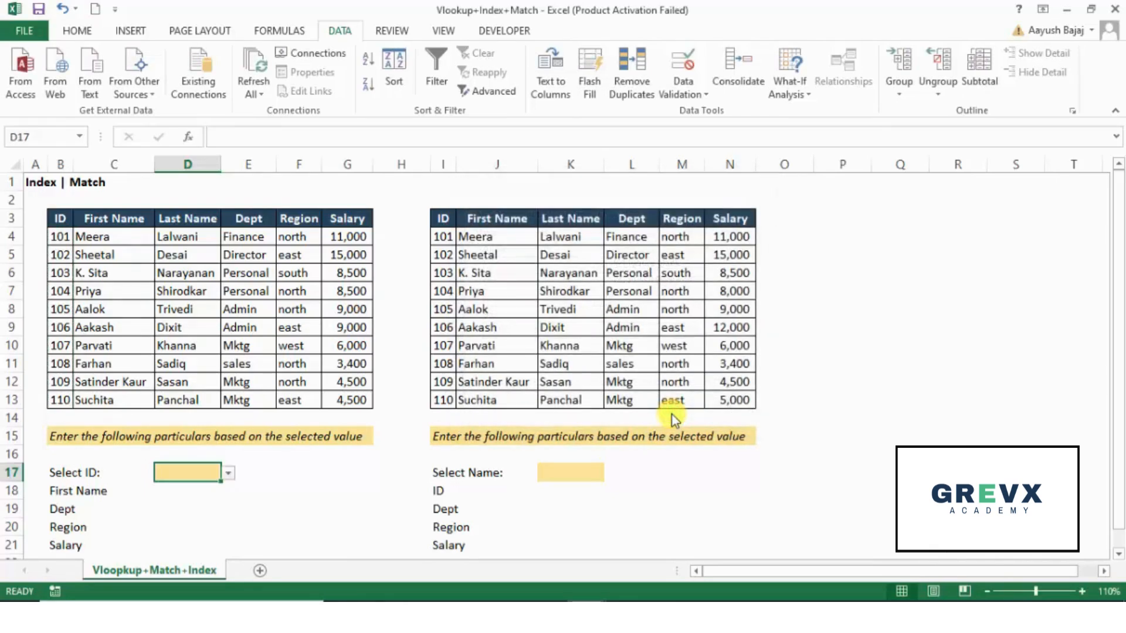
Step: Test the dropdown in D17 with several IDs and leave the first ID in the list selected
key("alt+Down")
key("Down")
key("Return")
key("alt+Down")
key("Down")
key("Return")
key("alt+Down")
key("Up")
key("Return")
key("Return")
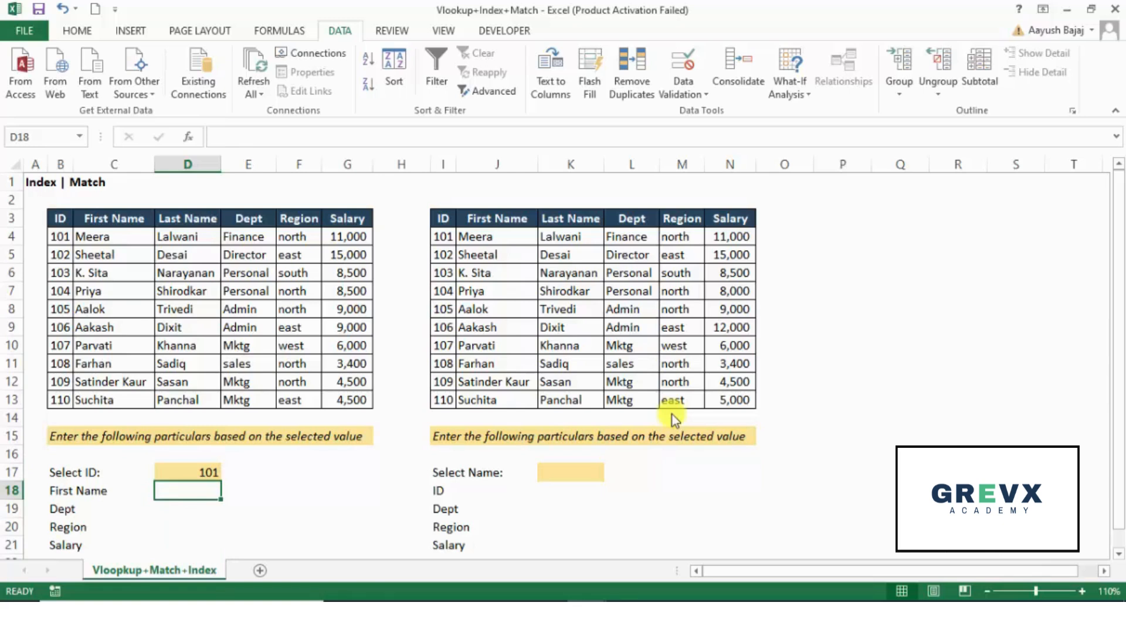
key("Up")
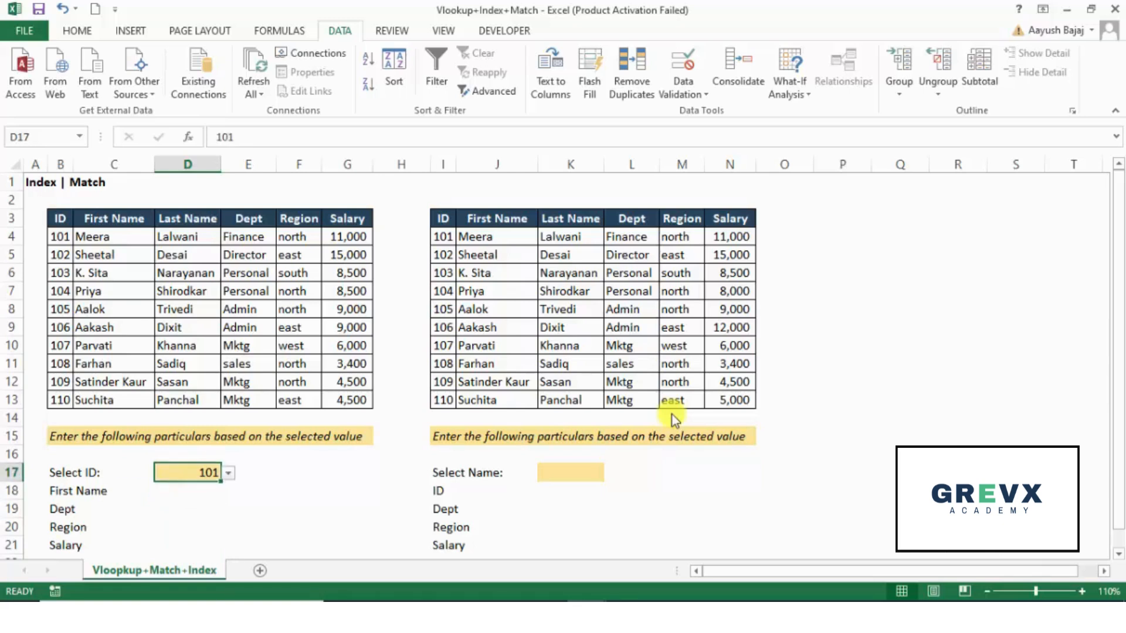
key("alt+Down")
key("Return")
key("Return")
key("shift+Down")
key("shift+Down")
key("shift+Down")
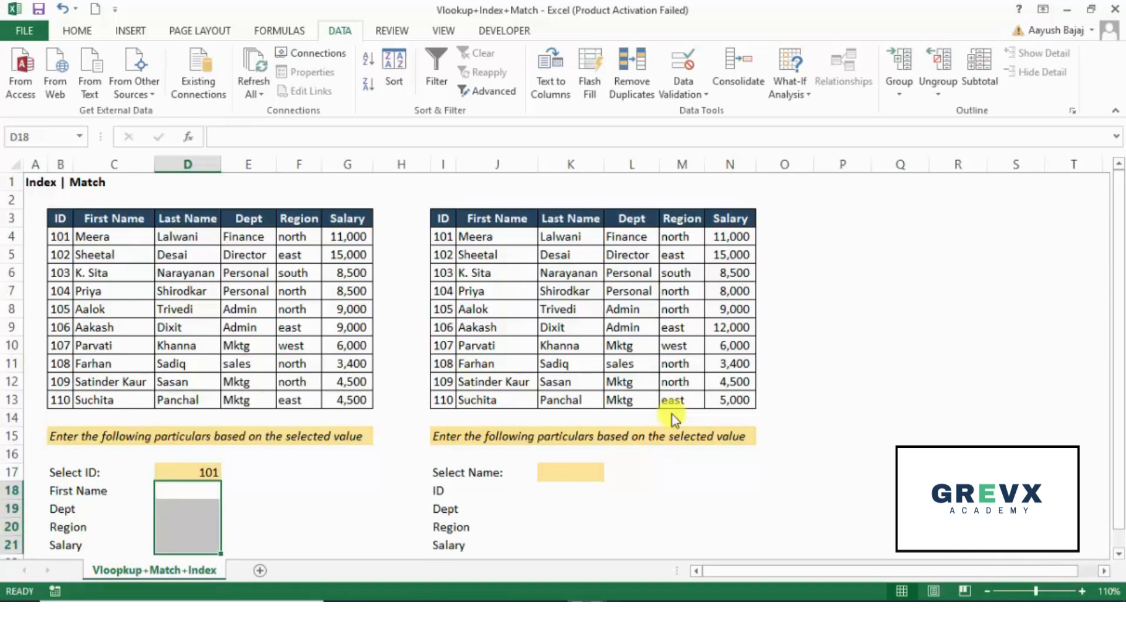
key("Left")
key("Right")
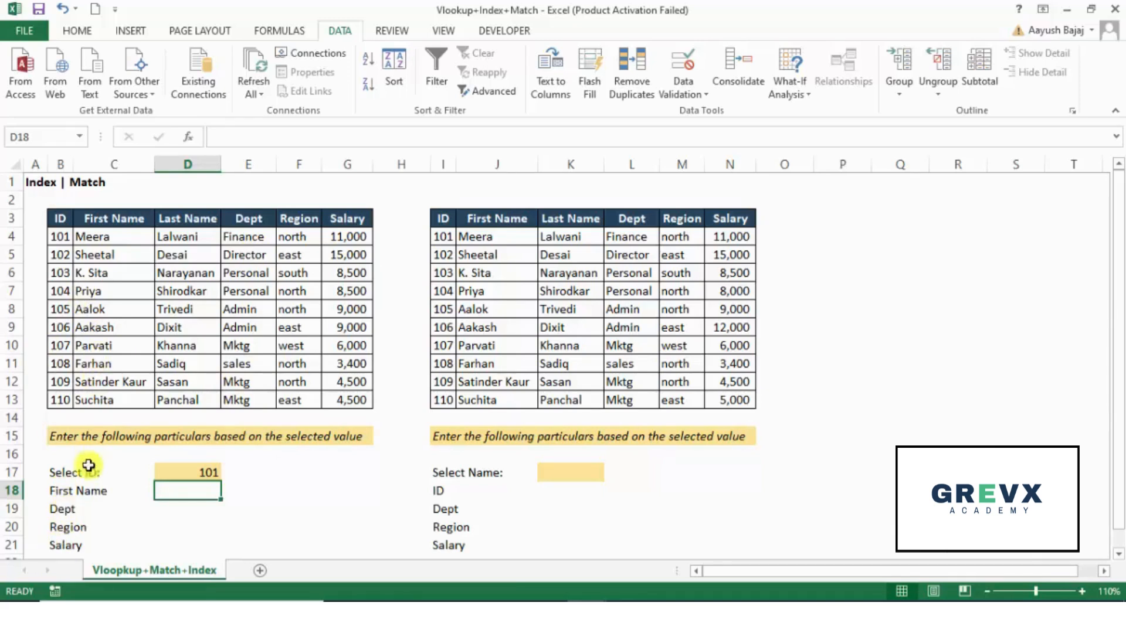
Step: Start a VLOOKUP formula in the First Name cell D18 with the absolute reference $D$17 as lookup value
type("=vl")
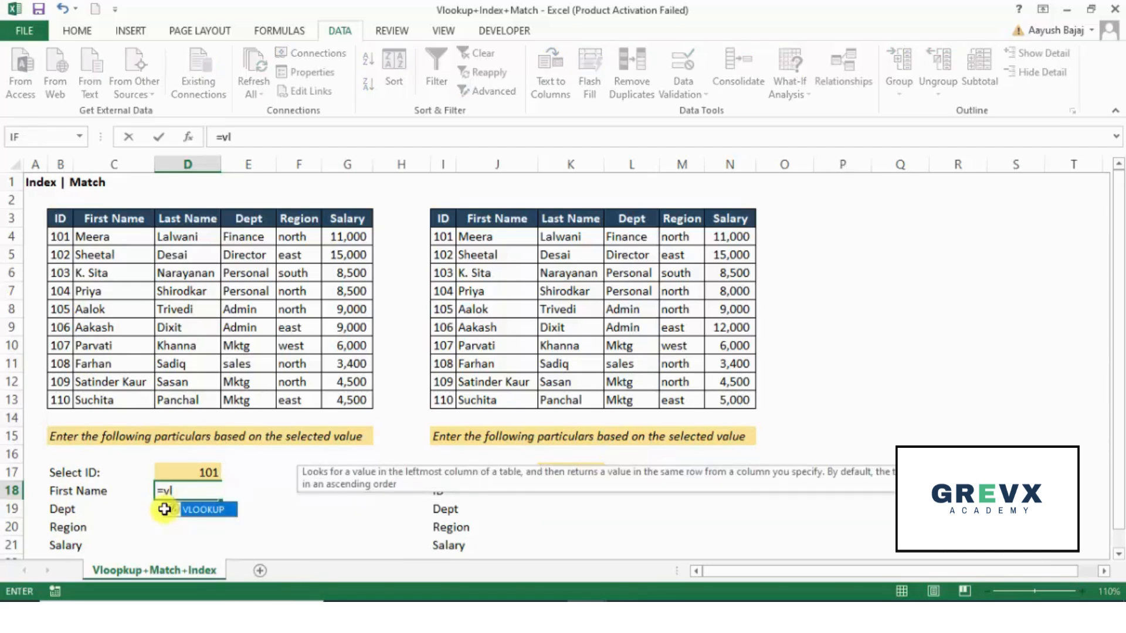
key("Tab")
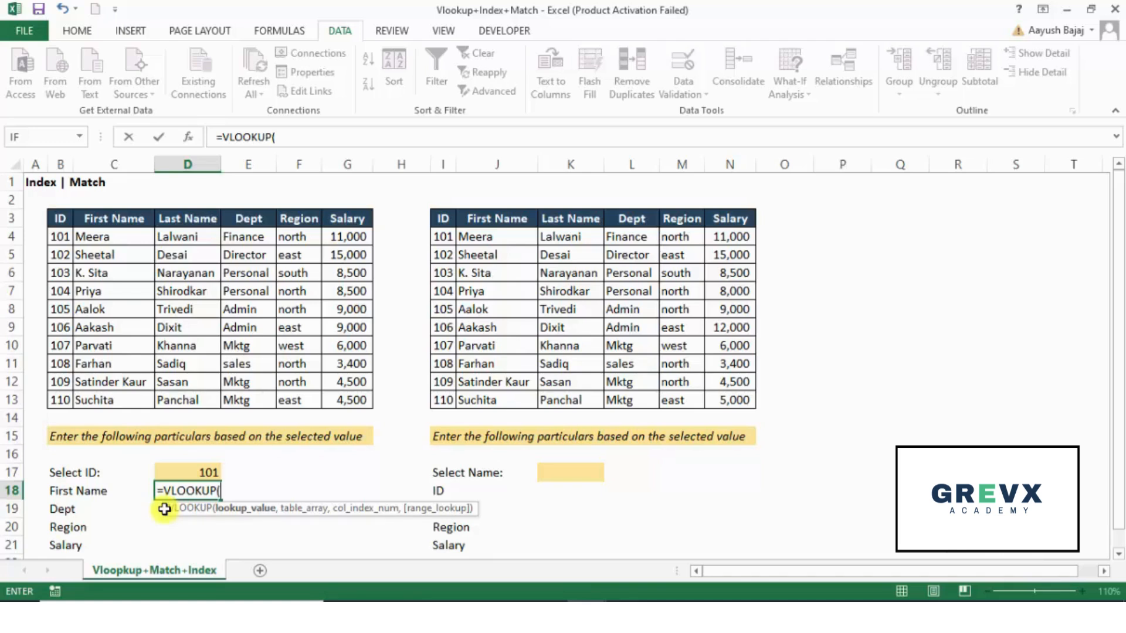
key("Up")
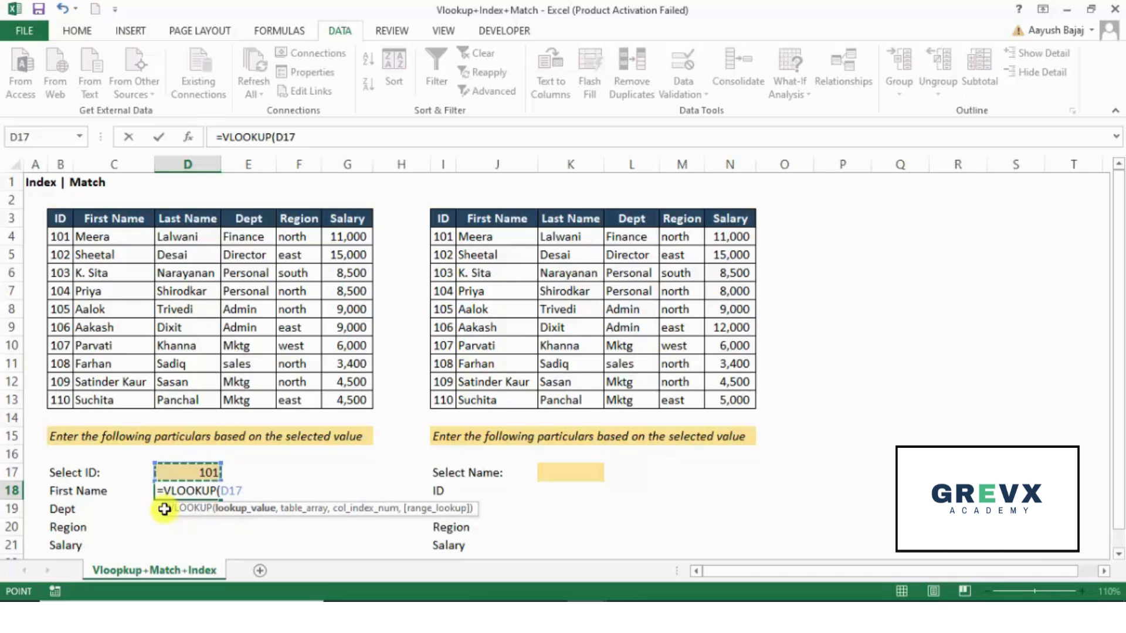
key("F4")
type(",")
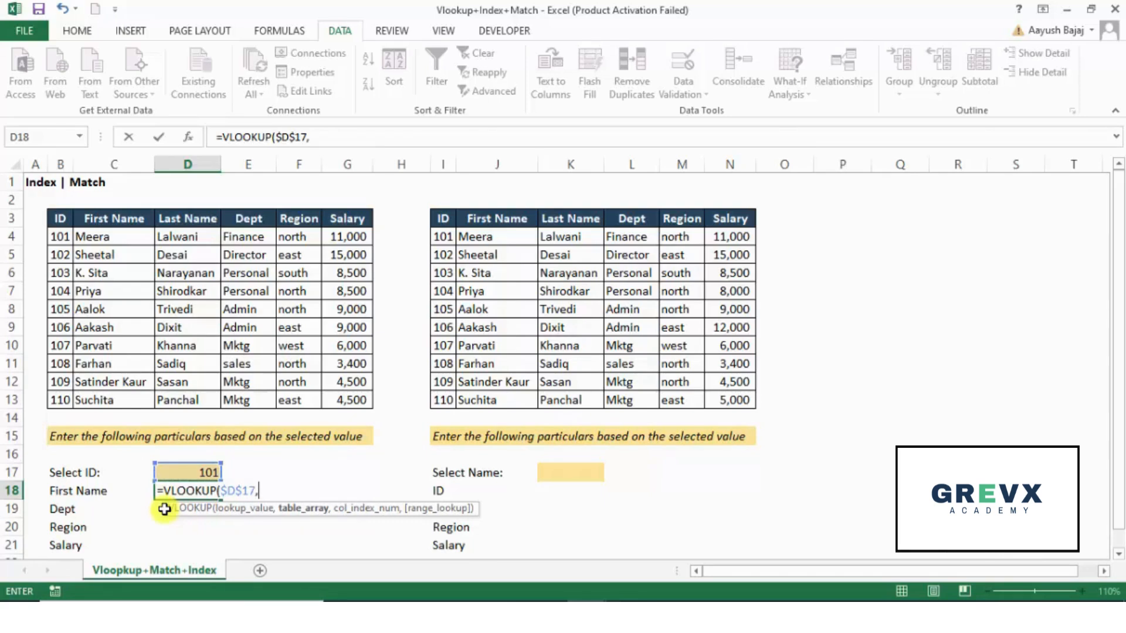
Step: Set the VLOOKUP table array to the first employee table, including headers, as the absolute range $B$3:$G$13
left_click(64, 220)
key("ctrl+shift+Down")
key("ctrl+shift+Right")
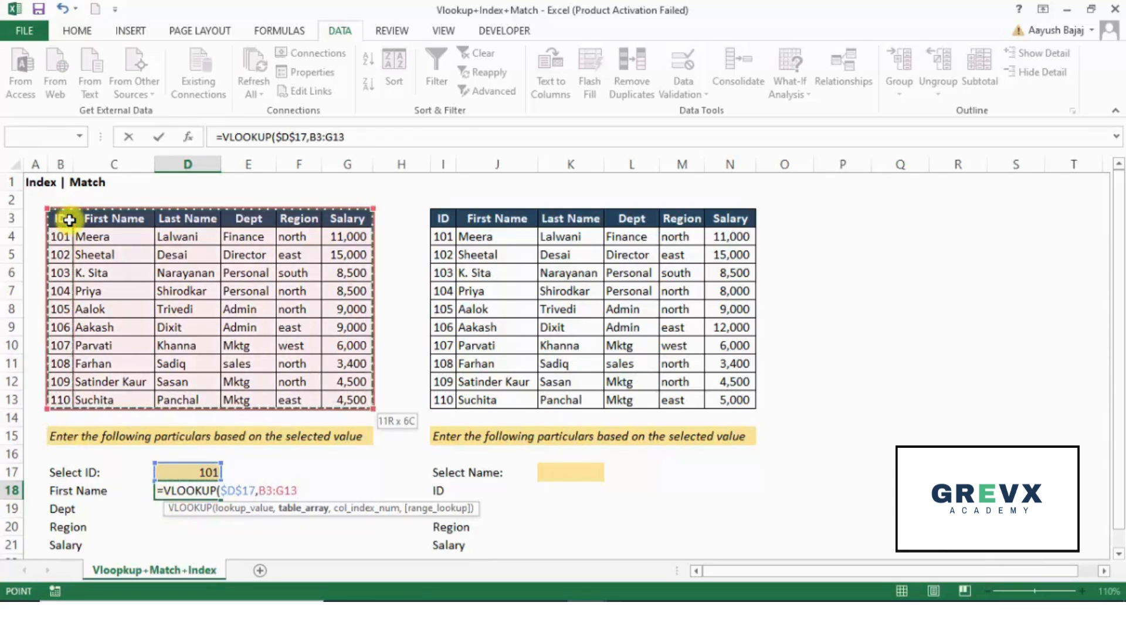
key("F4")
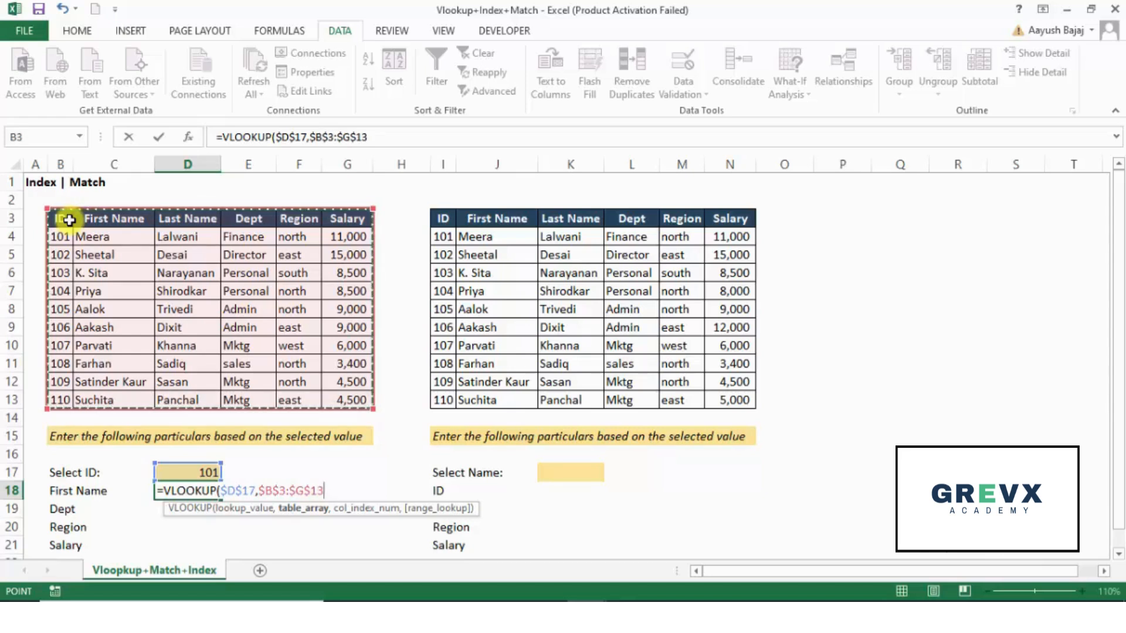
Step: Nest a MATCH function as the VLOOKUP's column index, using the column-locked reference $B18 as its lookup value
type(",")
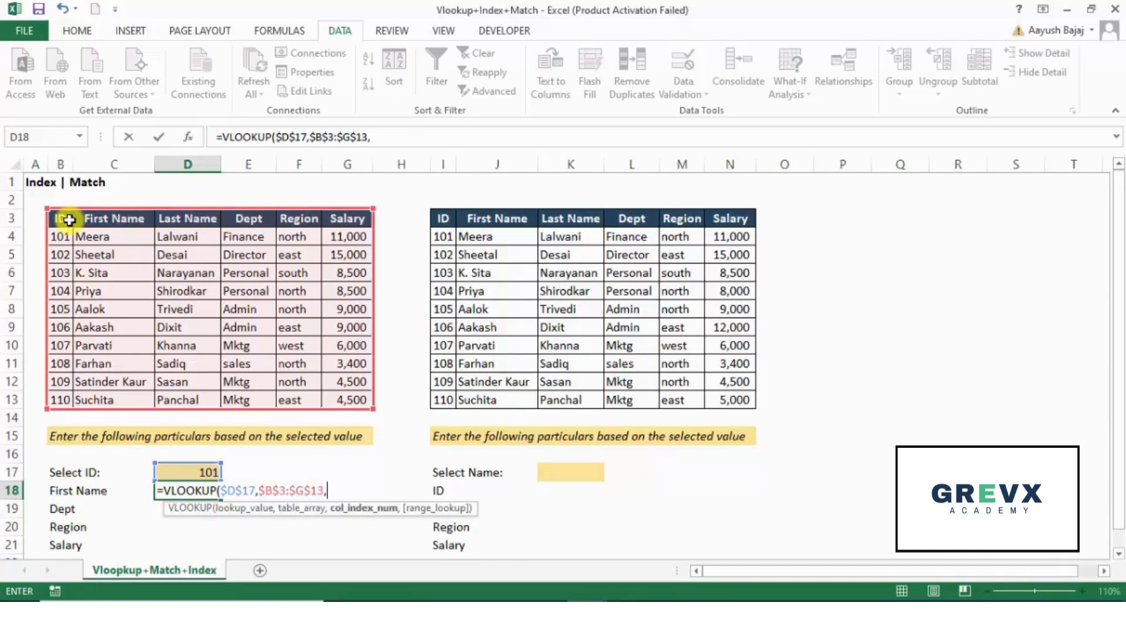
type("match")
key("Tab")
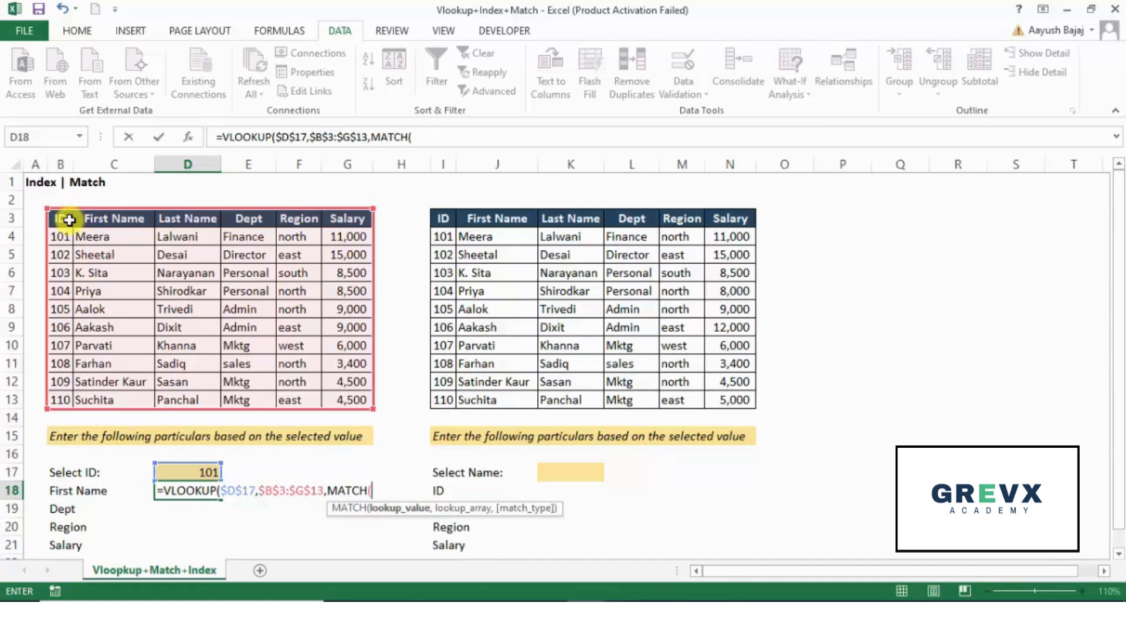
key("Left")
key("Left")
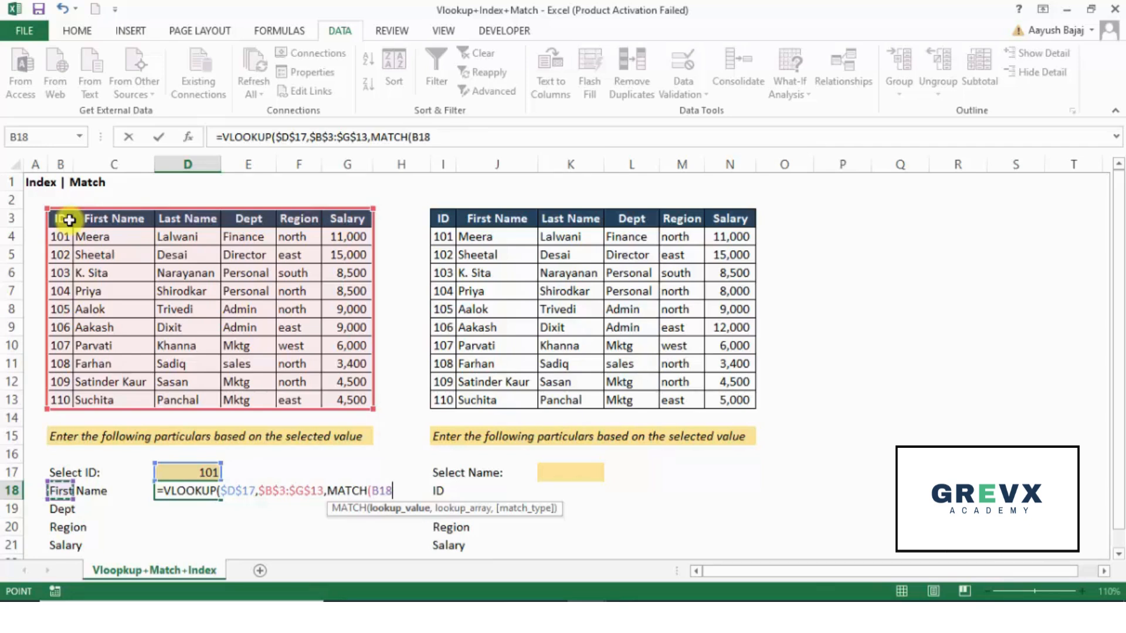
key("F4")
key("F4")
key("F4")
type(",")
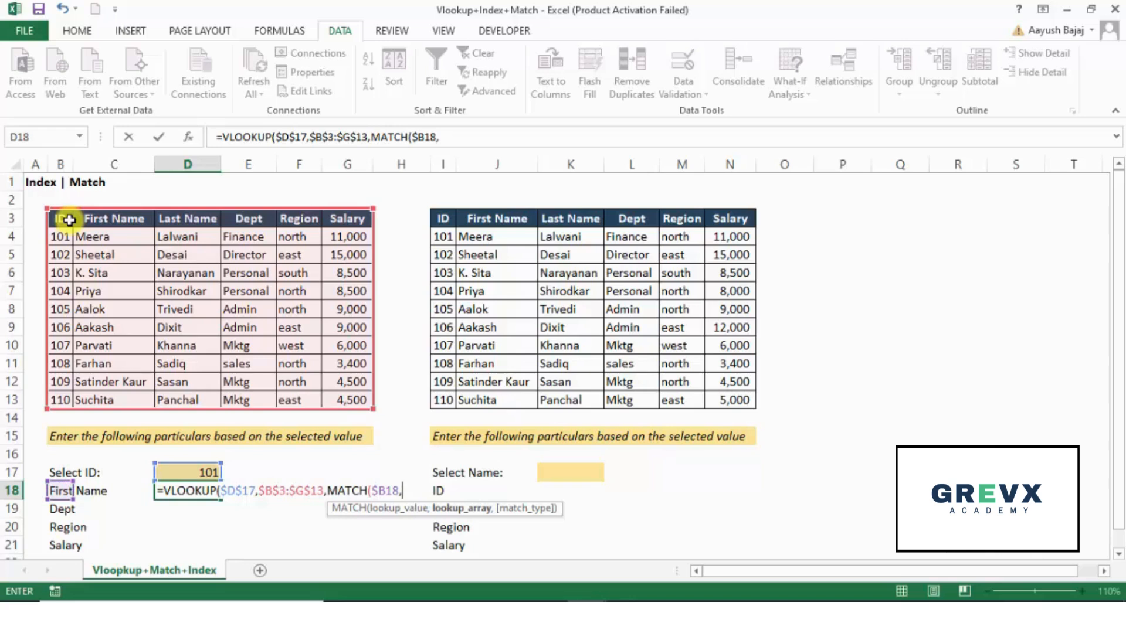
Step: Set the MATCH lookup array to the header row $B$3:$G$3 with match type 0, and complete the VLOOKUP with range lookup 0
left_click_drag(68, 216, 337, 222)
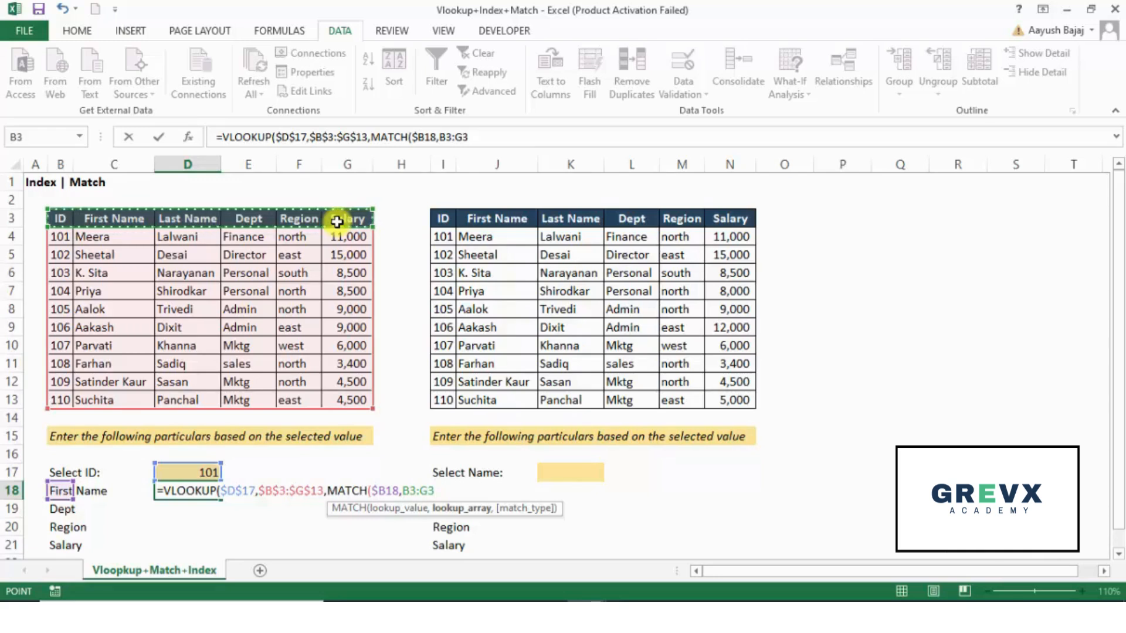
key("F4")
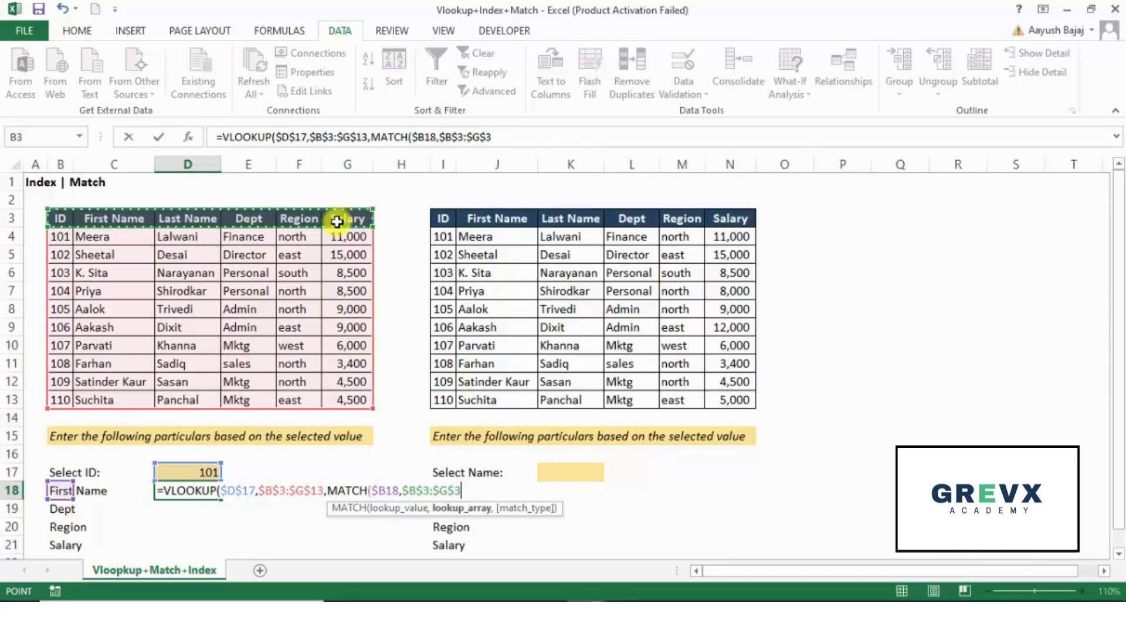
type(",")
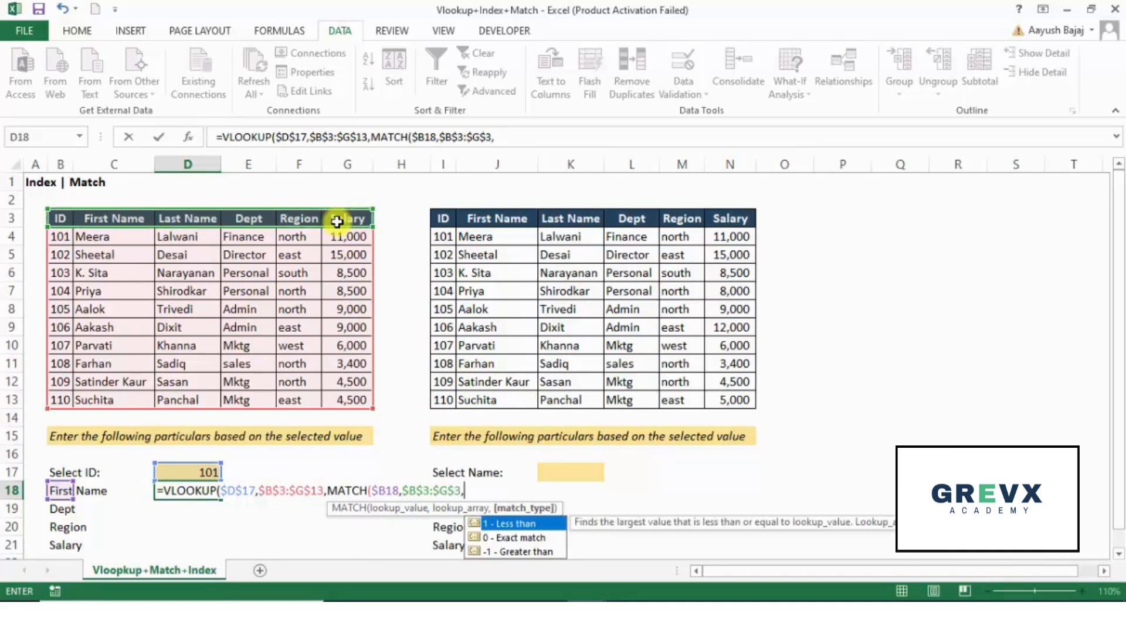
type("0)")
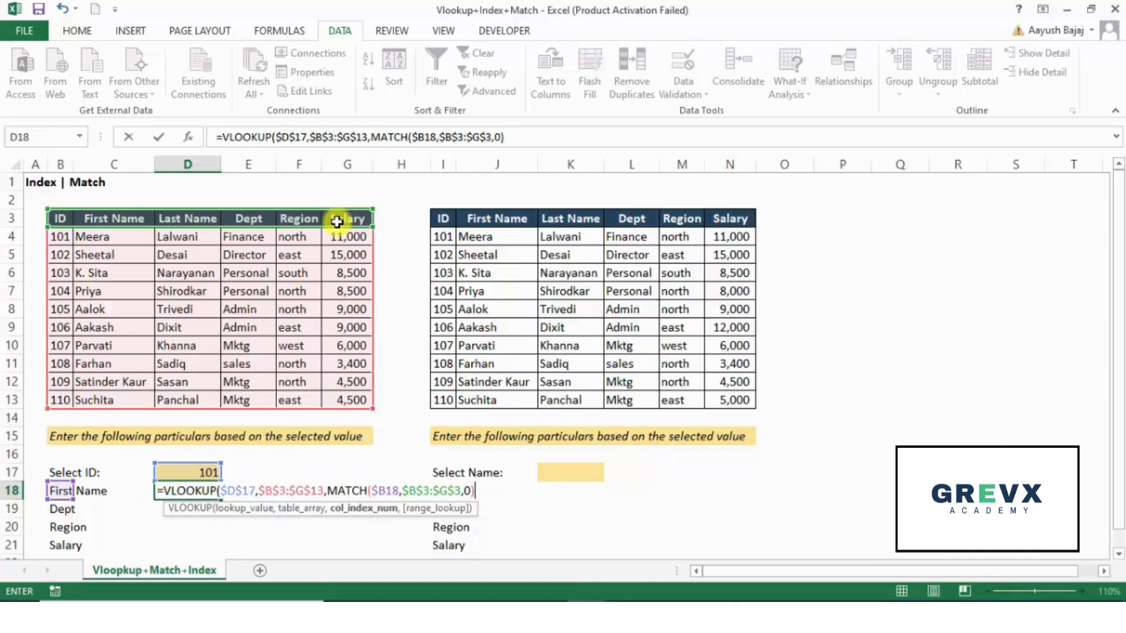
type(",")
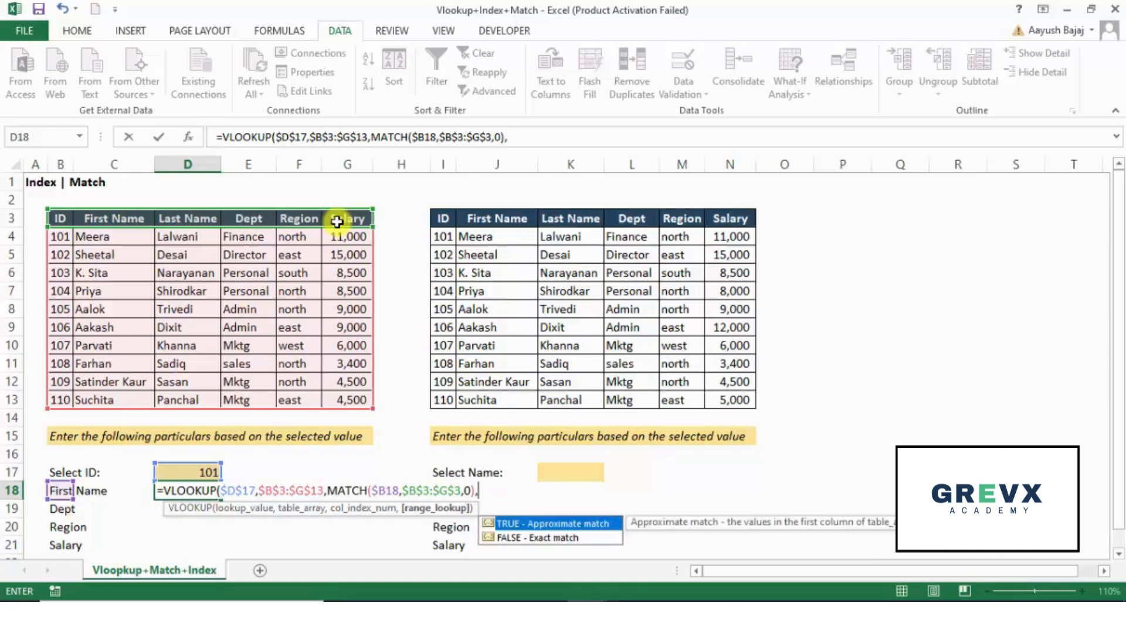
type("0)")
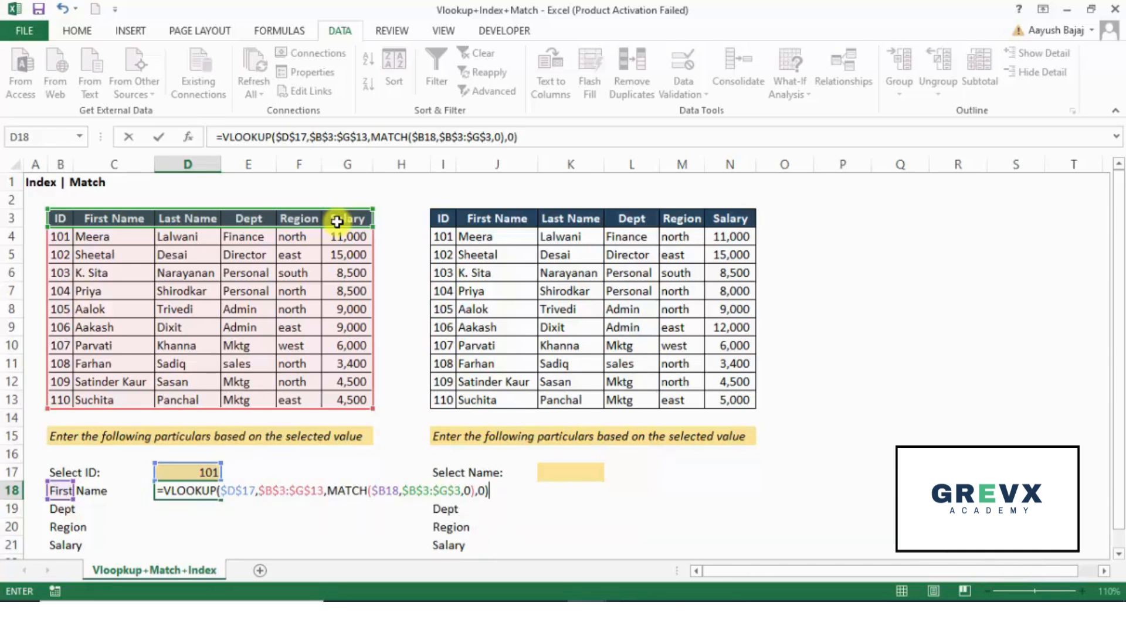
key("Return")
Step: Copy the First Name formula from D18 to the Dept, Region and Salary cells D19:D21
key("Up")
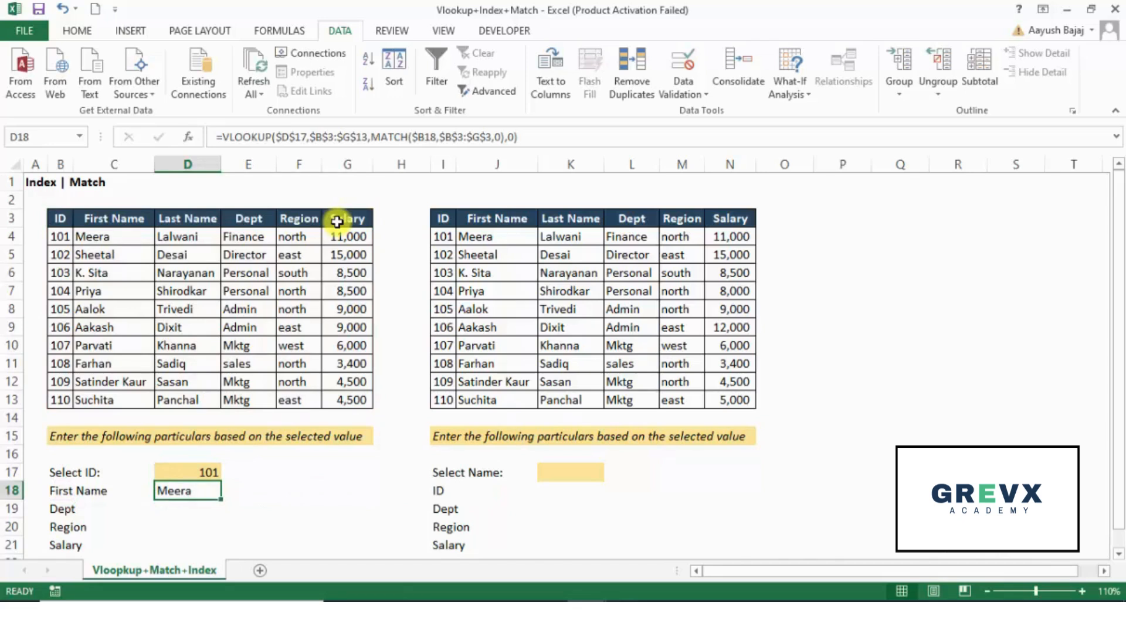
key("ctrl+c")
key("Down")
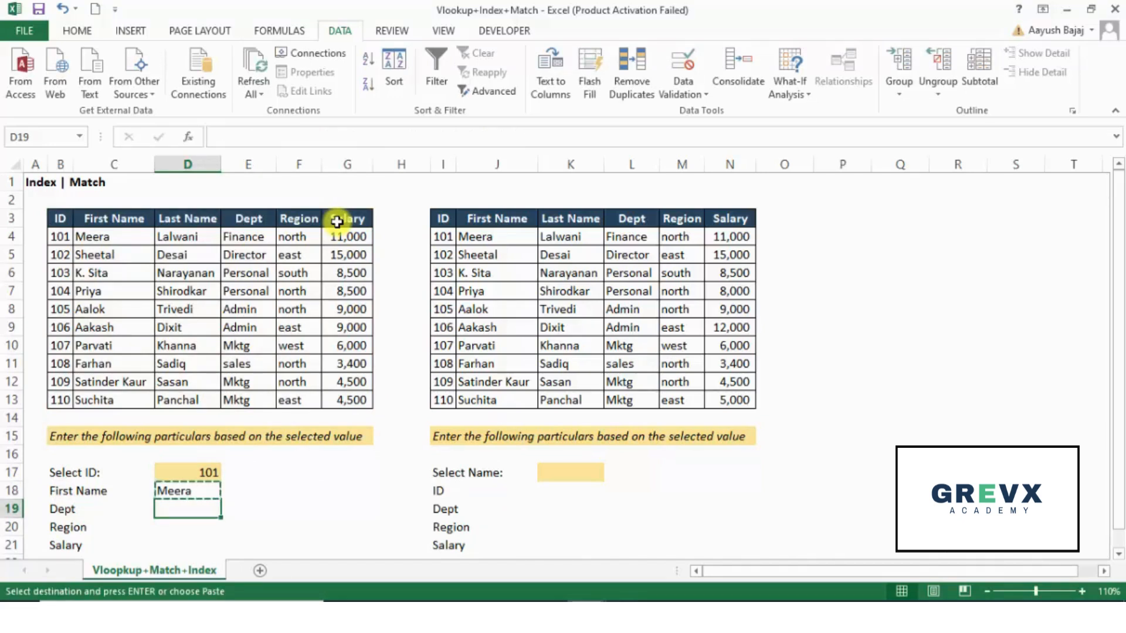
key("shift+Down")
key("shift+Down")
key("Return")
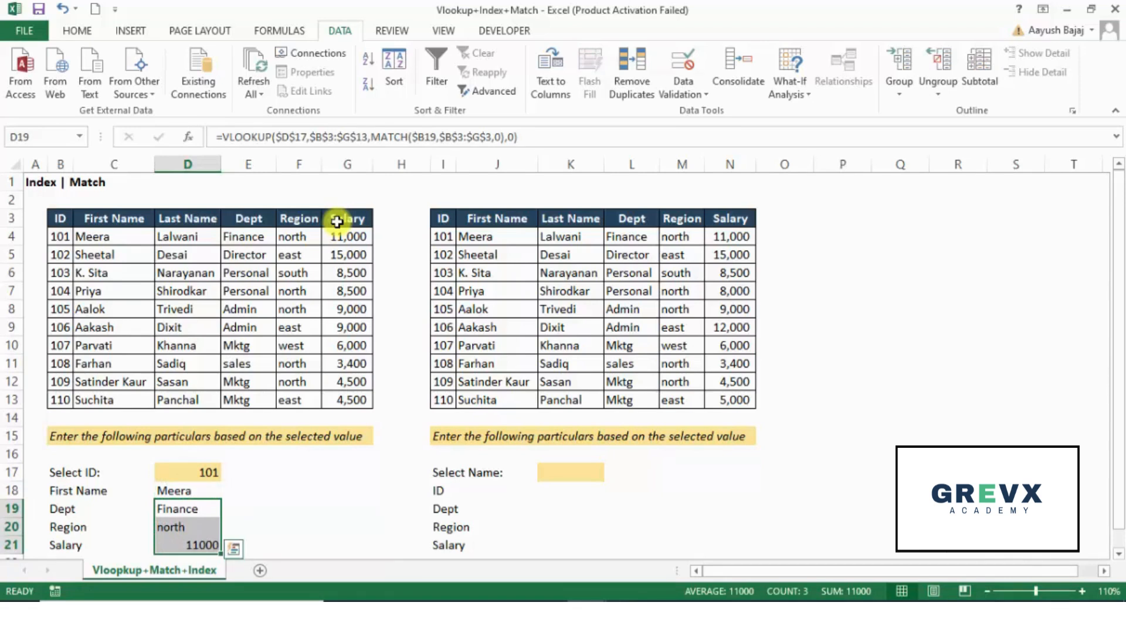
Step: Examine the copied lookup formulas cell by cell in D18:D21
key("Up")
key("Down")
key("Down")
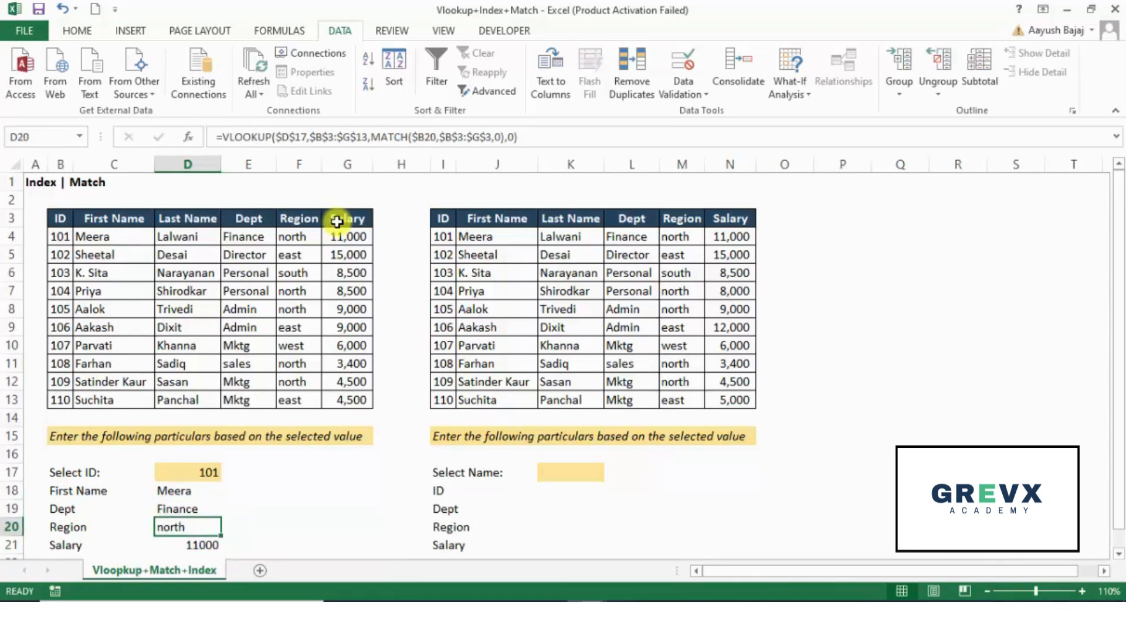
key("Down")
key("Up")
key("Up")
key("Up")
key("Up")
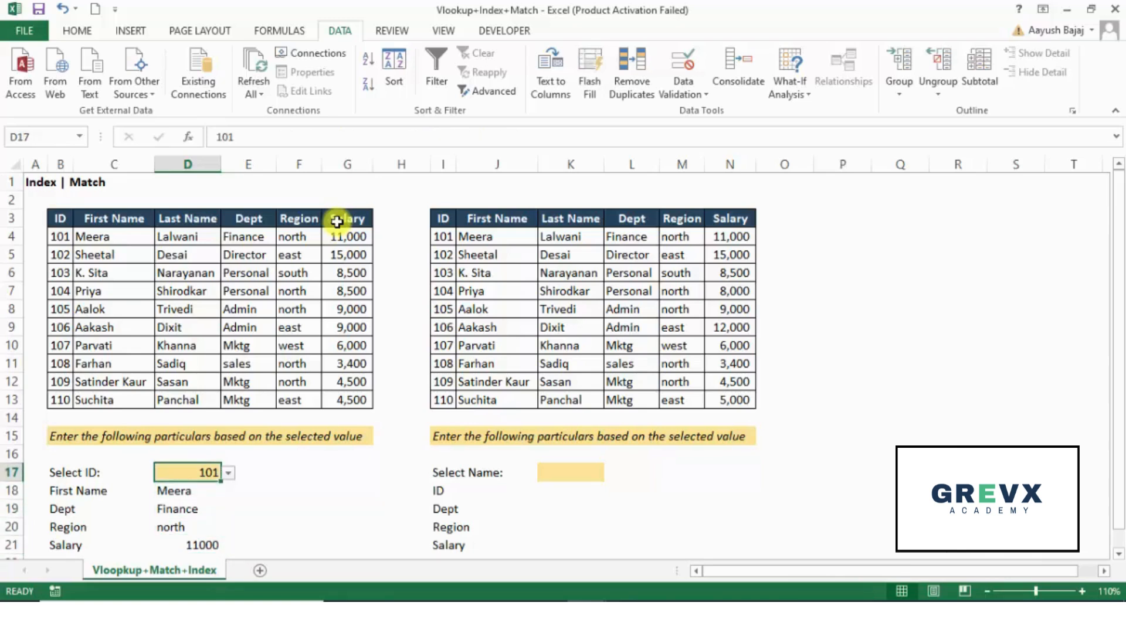
Step: Test the lookup formulas by choosing ID 102 and finally ID 107 from the D17 dropdown
key("alt+Down")
key("Down")
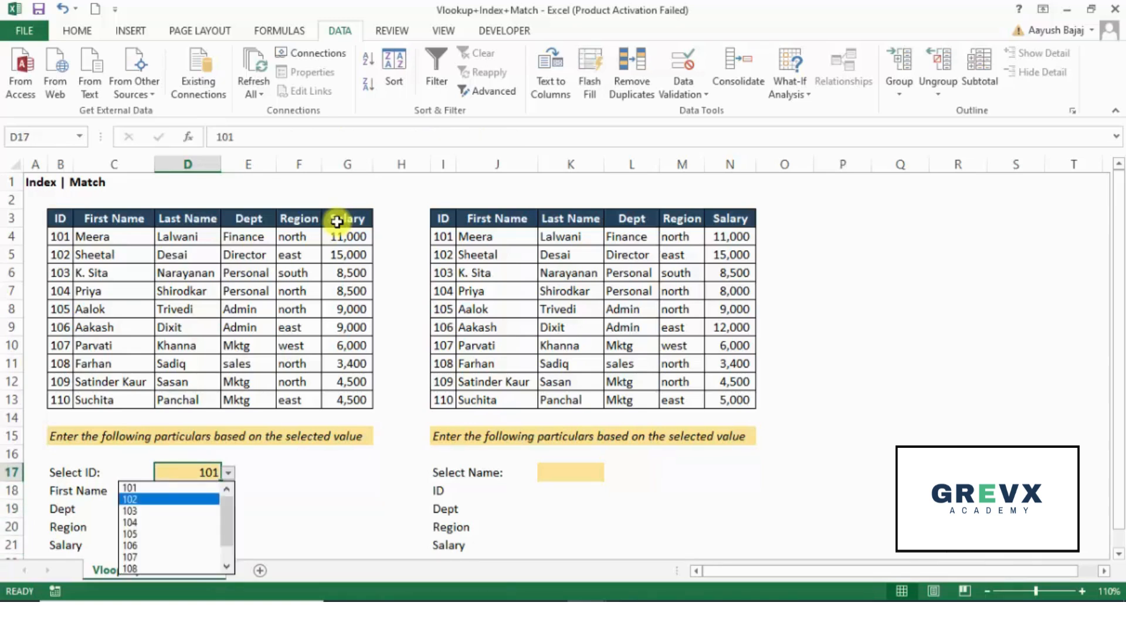
key("Return")
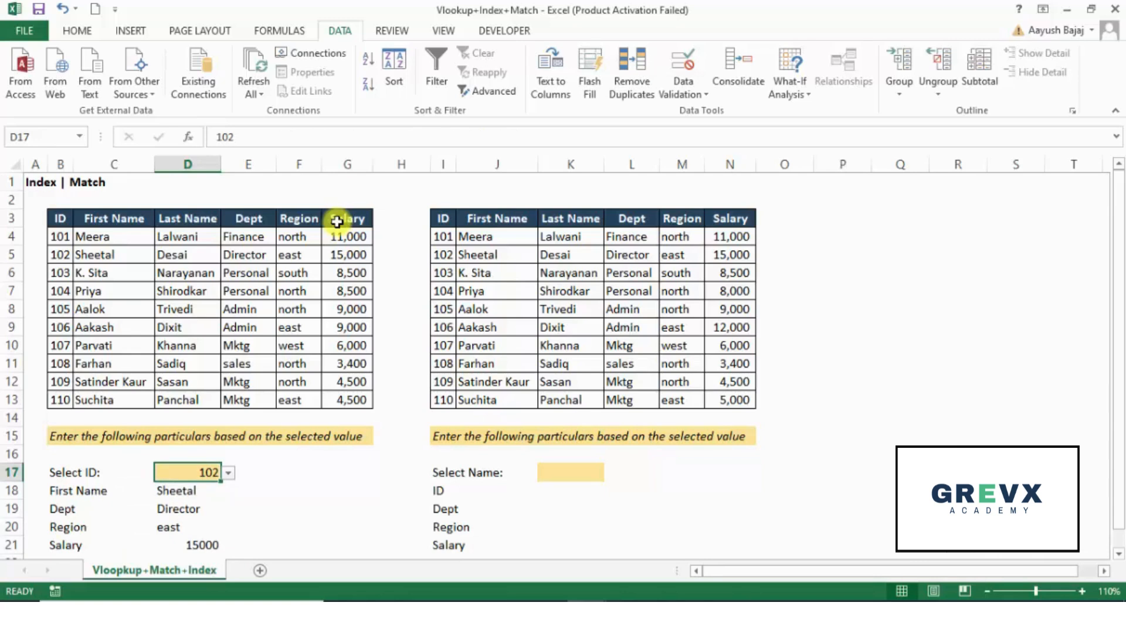
key("alt+Down")
key("Down")
key("Down")
key("Down")
key("Down")
key("Down")
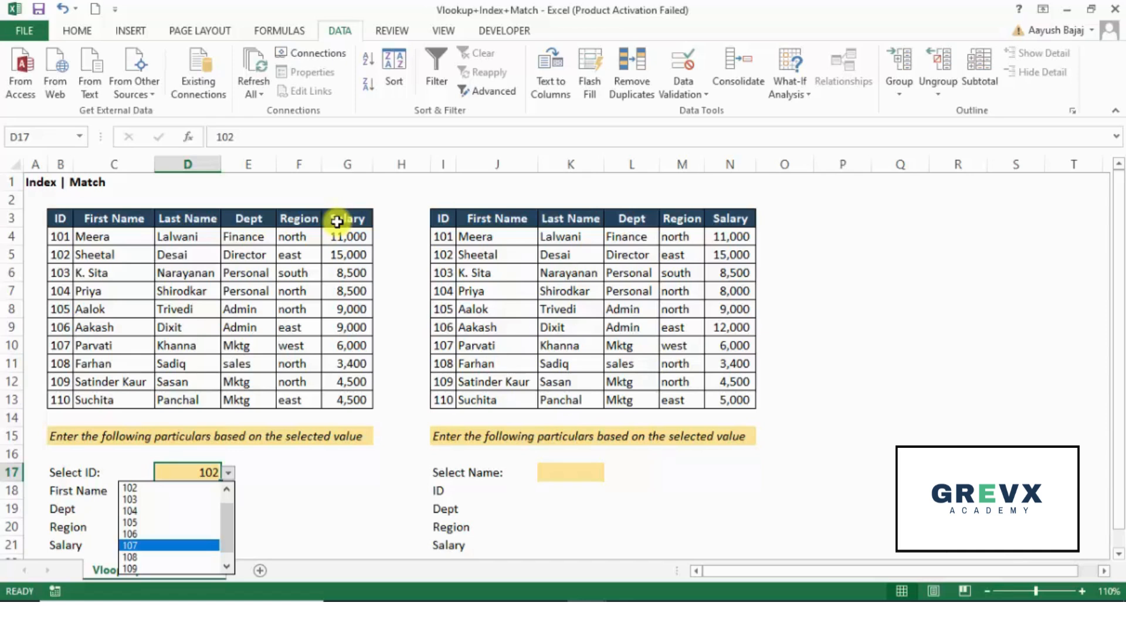
key("Return")
key("Return")
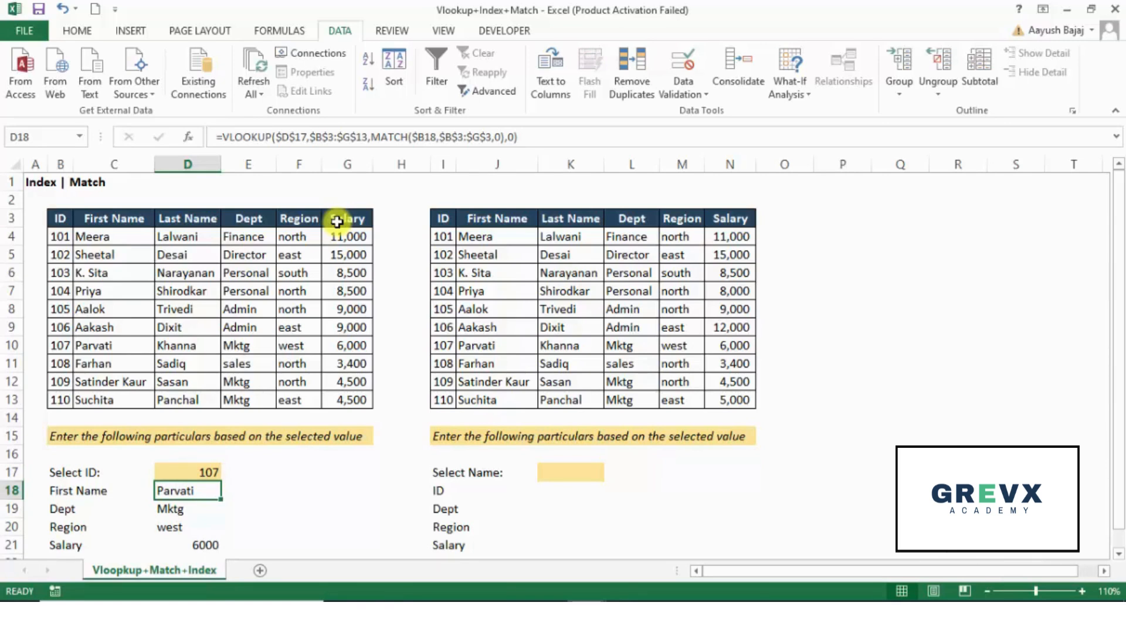
Step: Review the ranges and arguments used in the First Name formula in D18, leaving it unedited
key("F2")
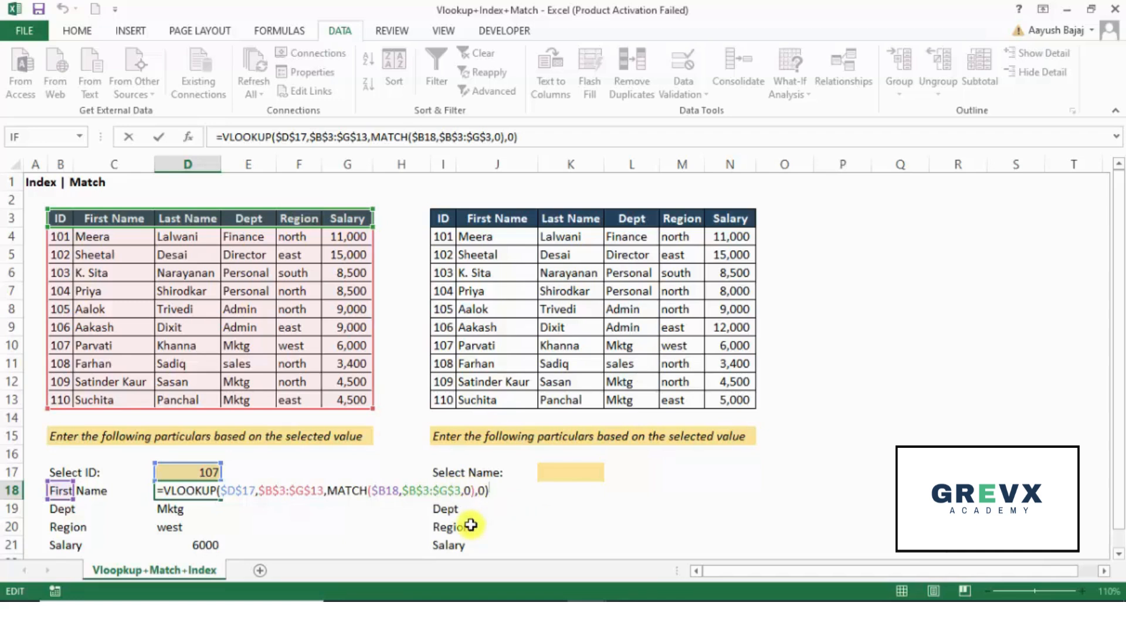
key("Return")
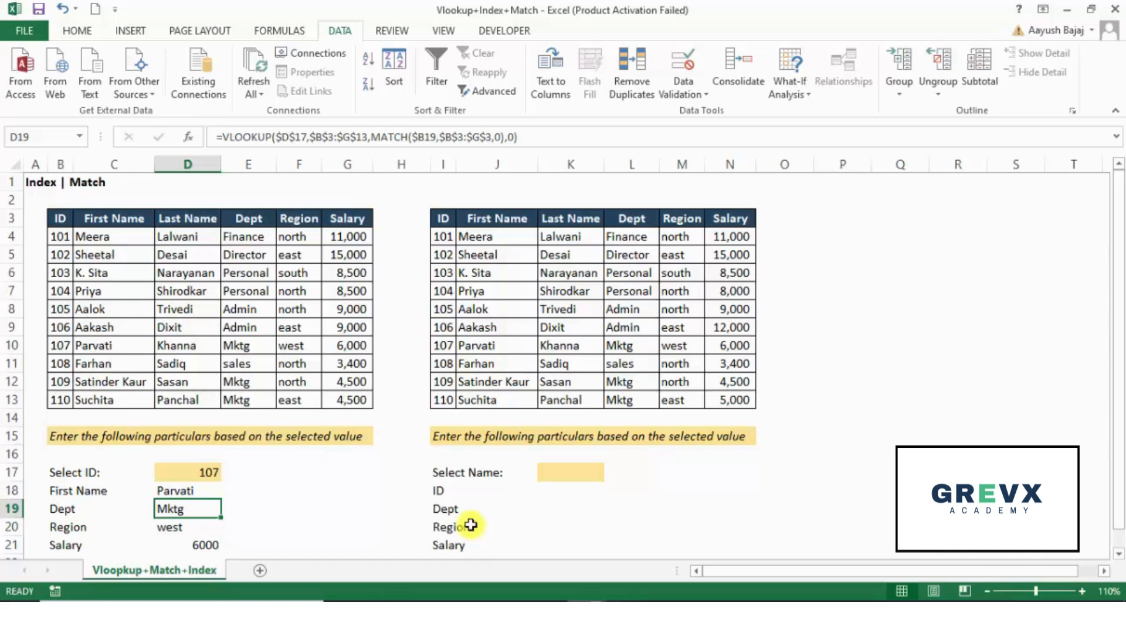
key("Right")
key("Right")
key("Right")
key("Right")
key("Right")
key("Right")
key("Right")
key("Up")
key("Up")
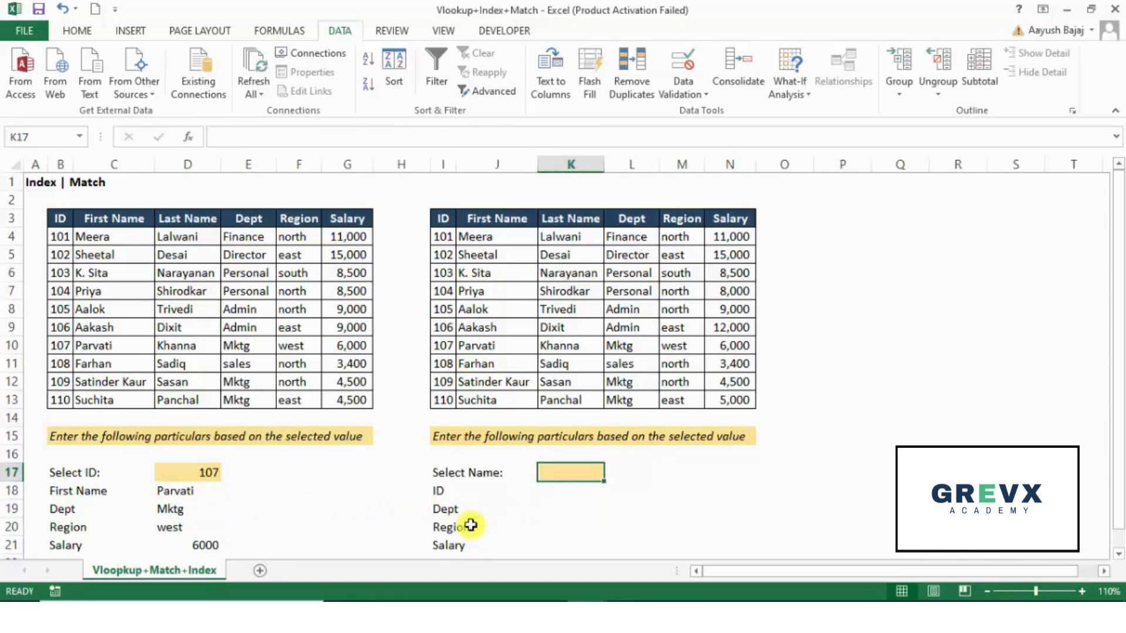
key("Left")
key("Left")
key("Left")
key("Left")
key("Left")
key("Left")
key("Left")
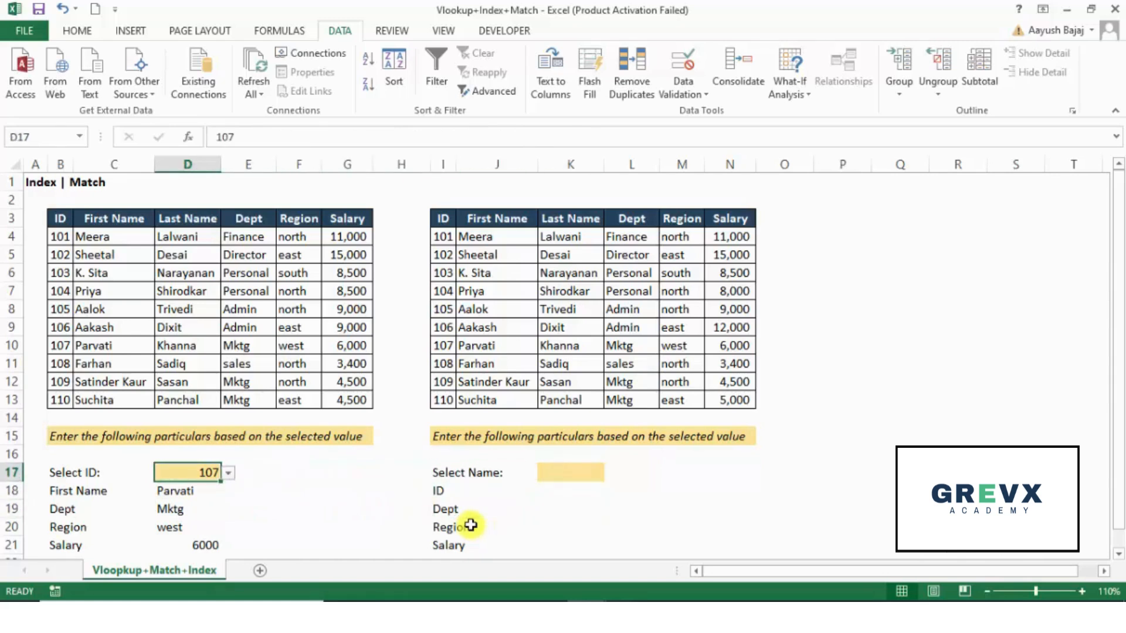
key("Right")
key("Right")
key("Right")
key("Right")
key("Right")
key("Right")
key("Right")
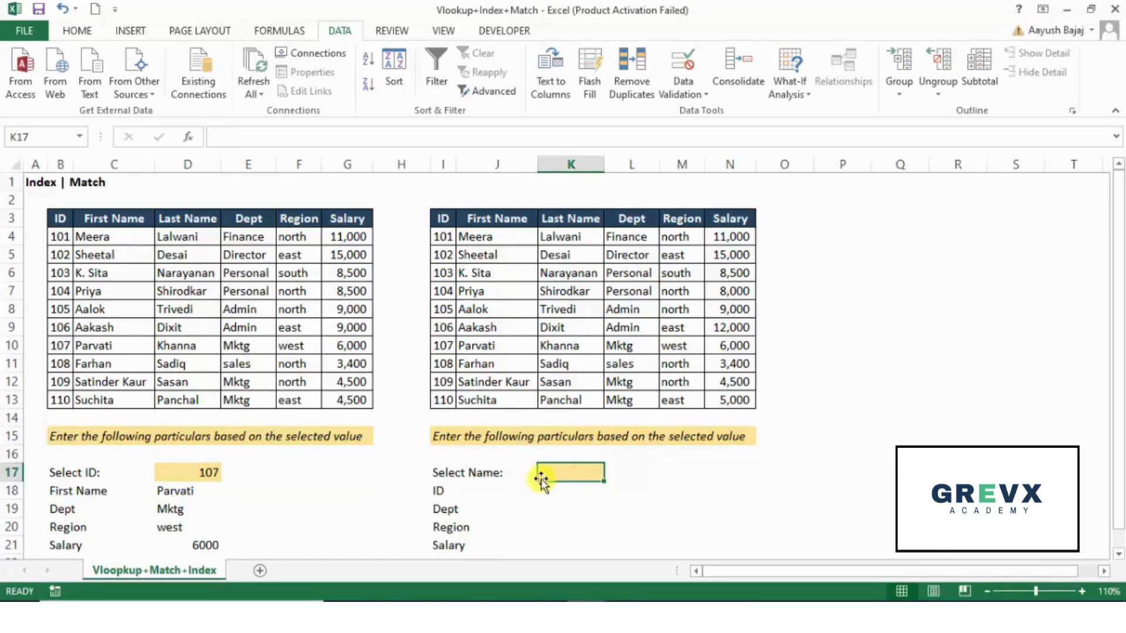
left_click_drag(541, 487, 548, 543)
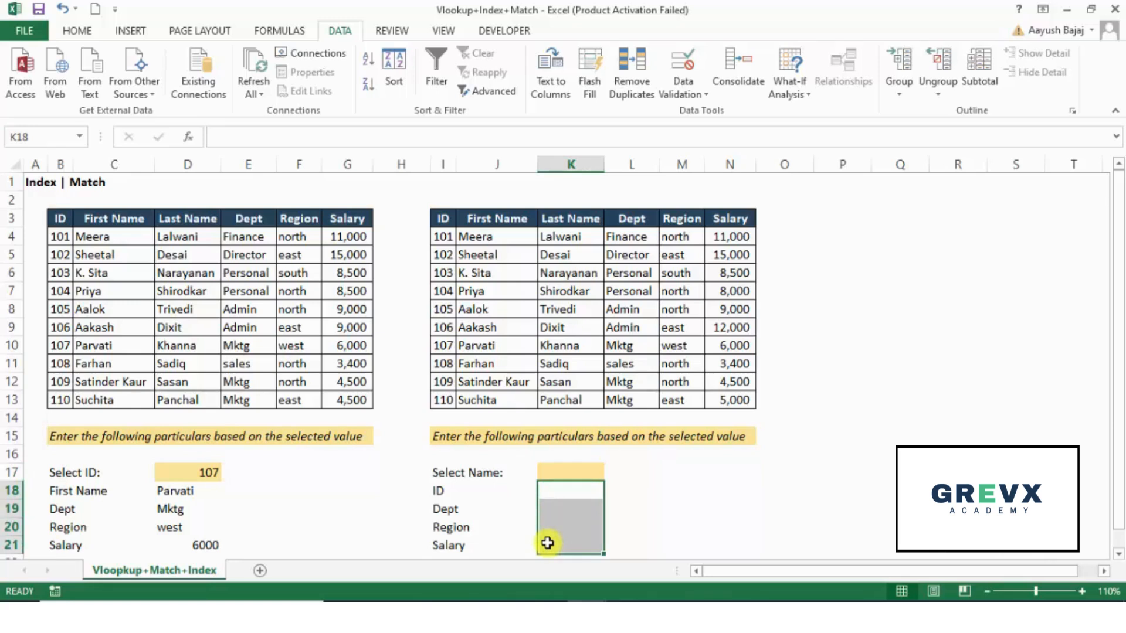
Step: Restrict the Select Name cell K17 to a dropdown list sourced from the second table's First Name range $J$4:$J$13
key("Up")
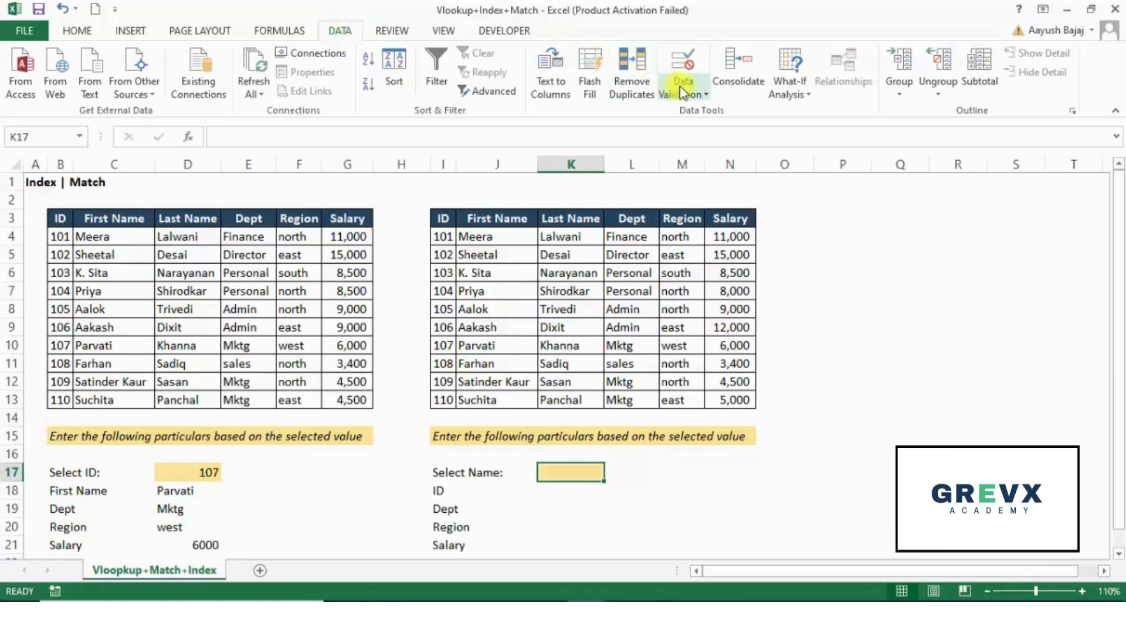
left_click(694, 89)
left_click(708, 111)
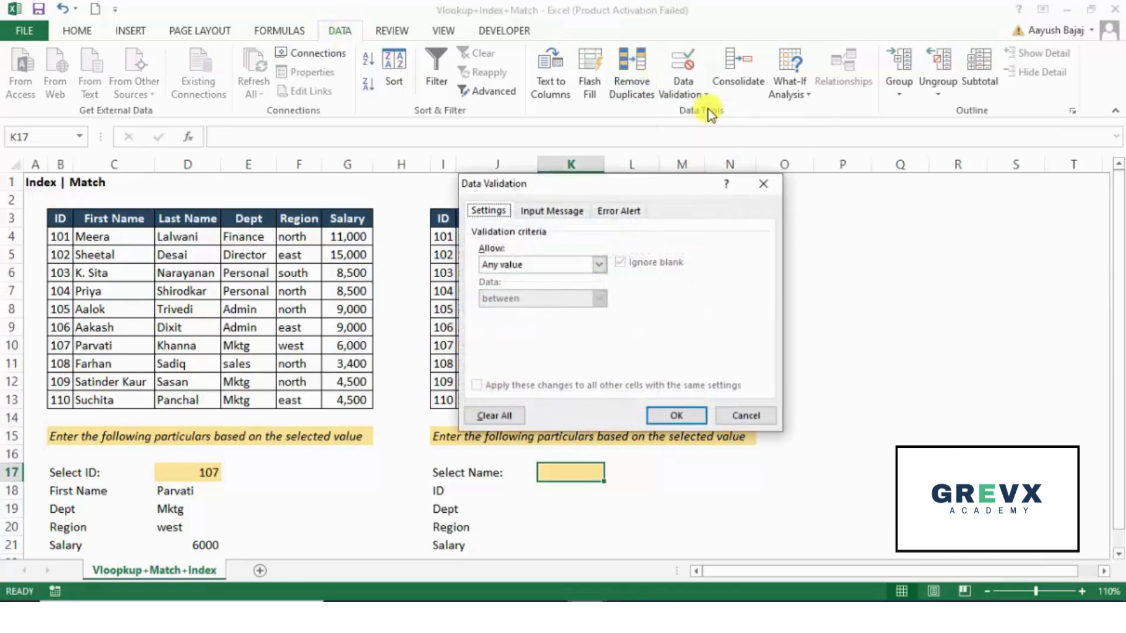
left_click(545, 264)
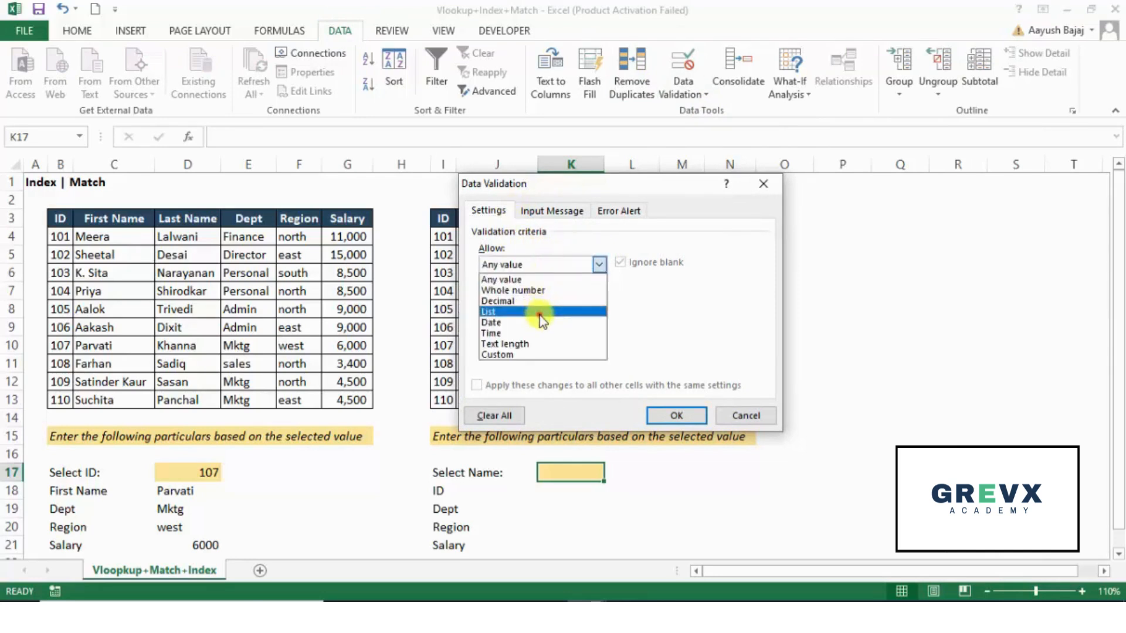
left_click(540, 312)
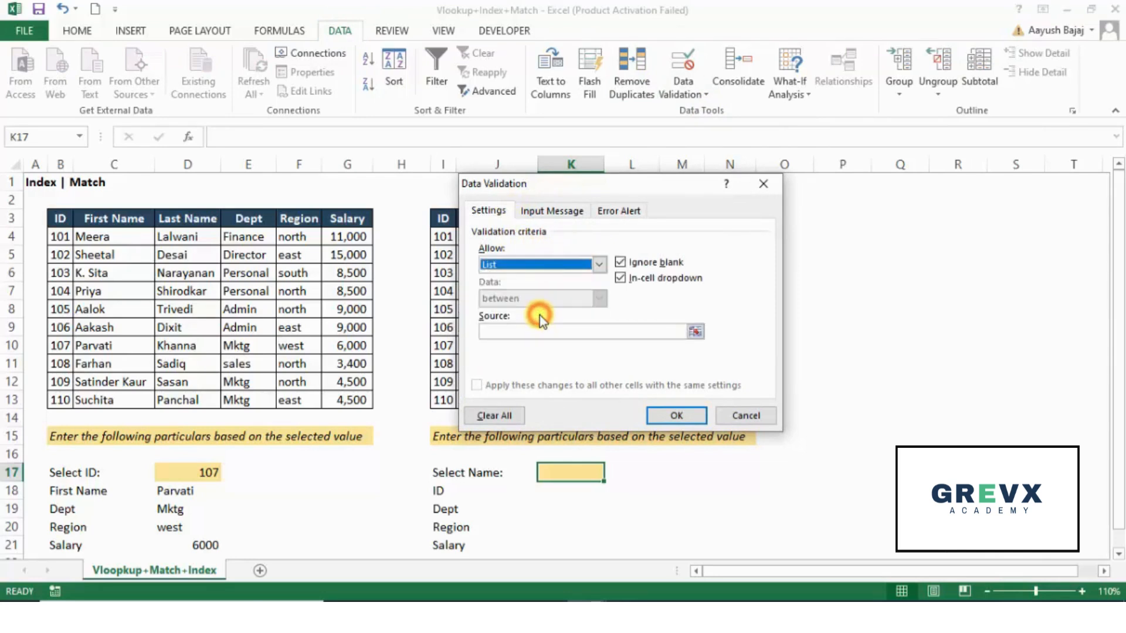
left_click(696, 331)
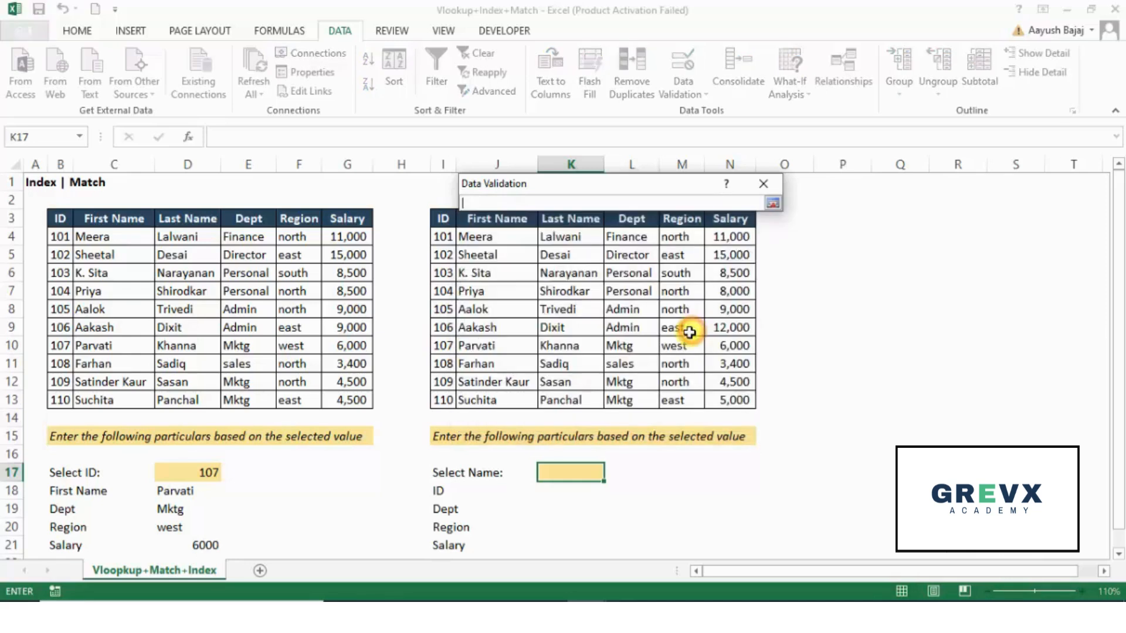
left_click_drag(496, 236, 494, 399)
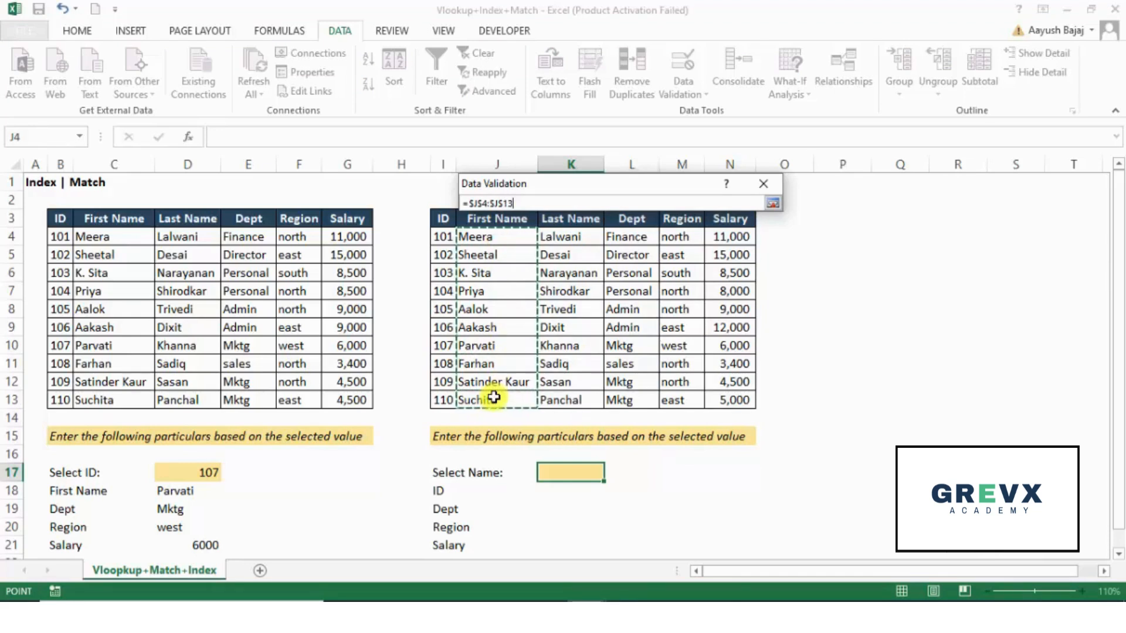
key("Return")
key("Return")
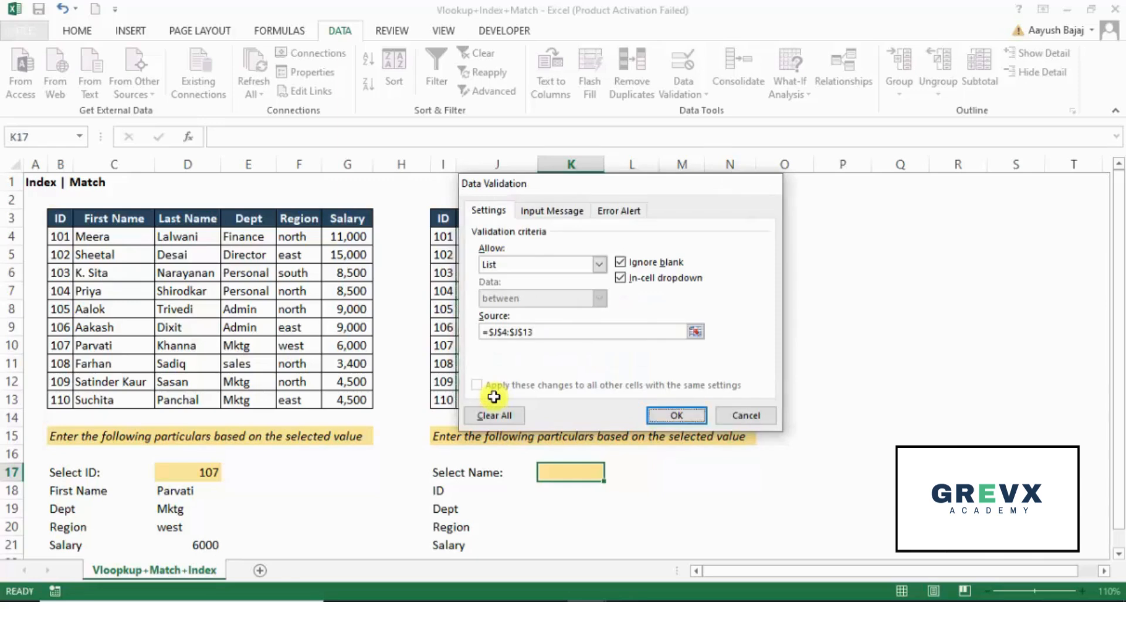
Step: Choose the first entry from the name dropdown in K17
key("alt+Down")
key("Down")
key("Return")
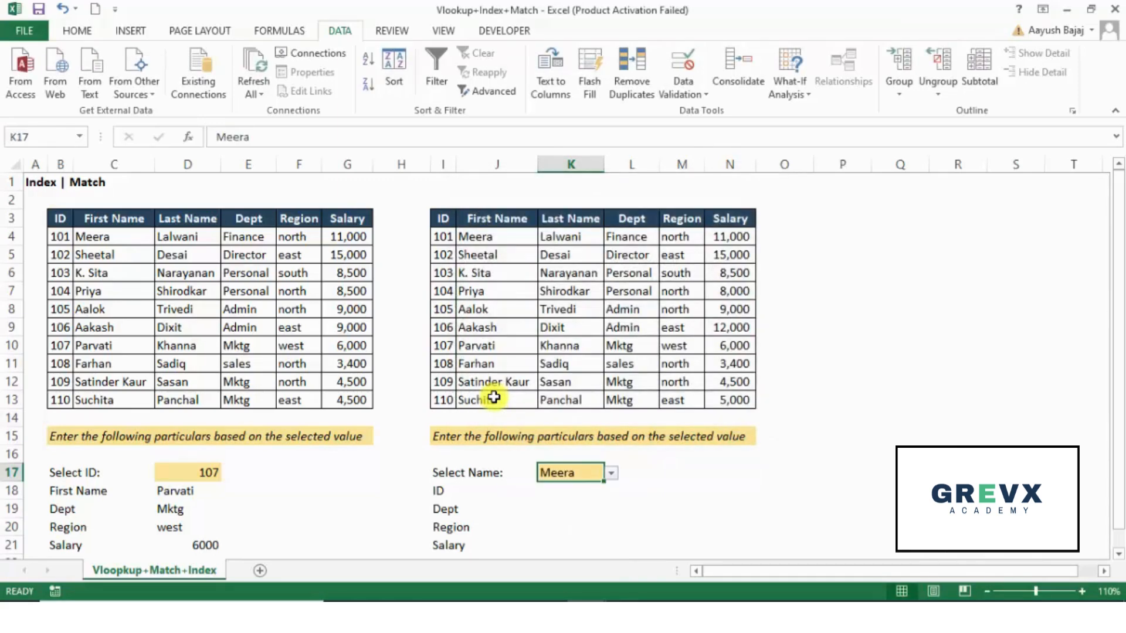
Step: Enter the formula =VLOOKUP($K$17,$I$3:$N$13,1,0) in K18 to look up the ID for the selected name
key("Return")
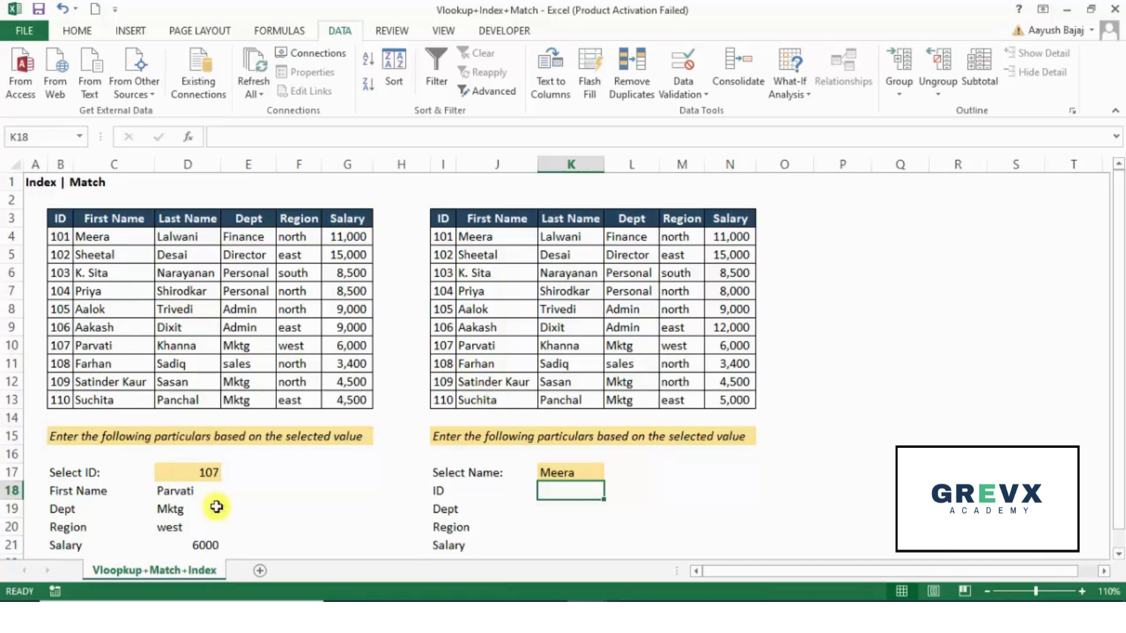
type("=vl")
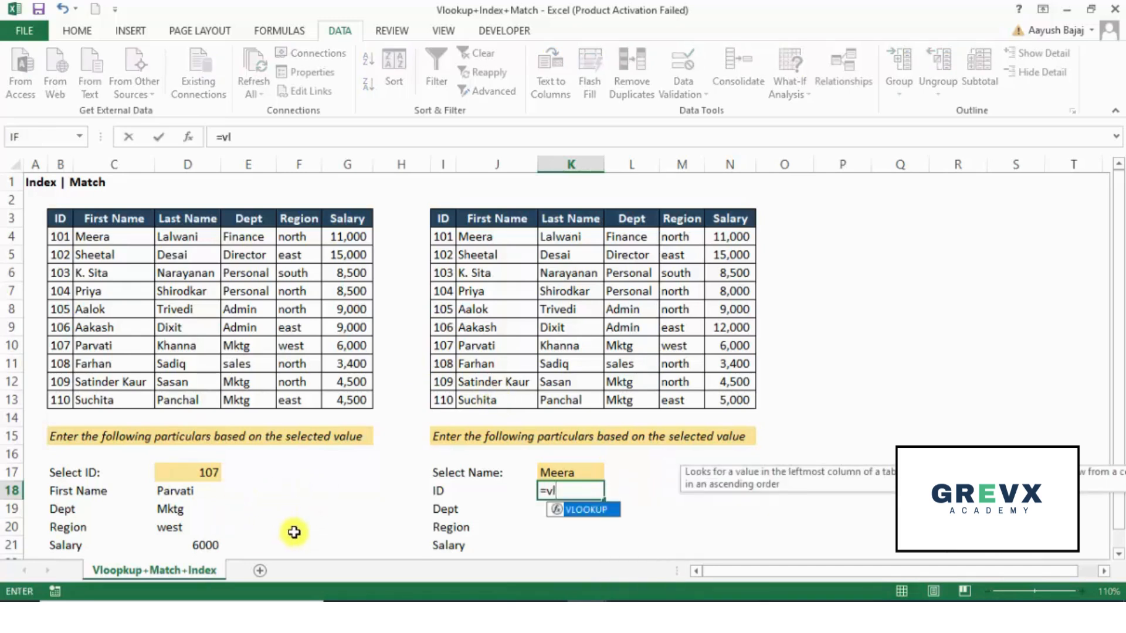
key("Tab")
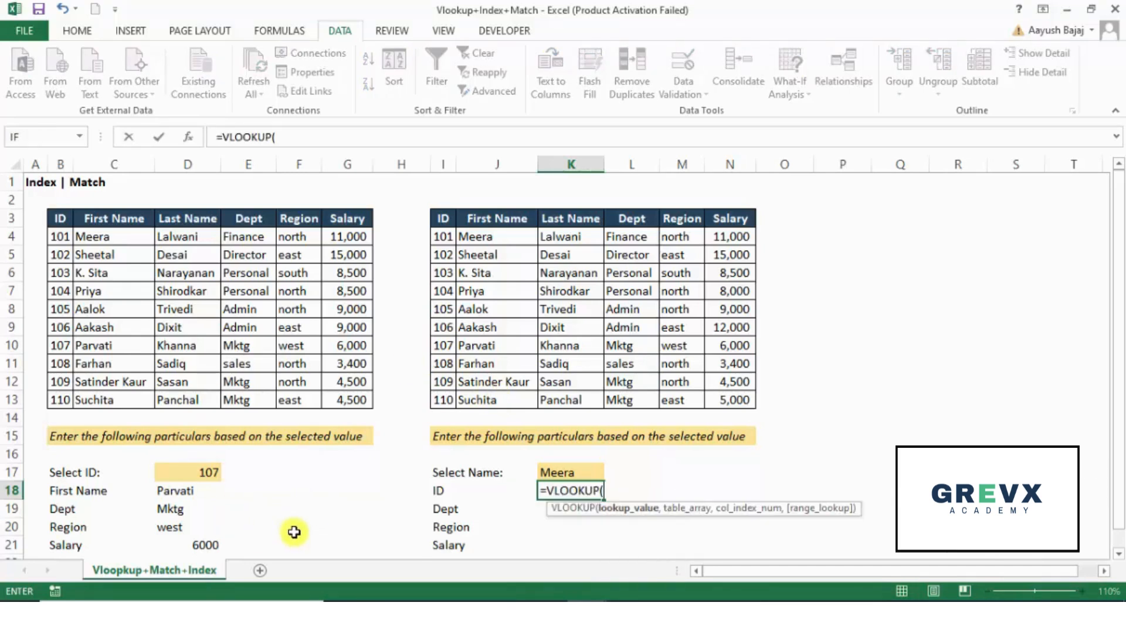
key("Up")
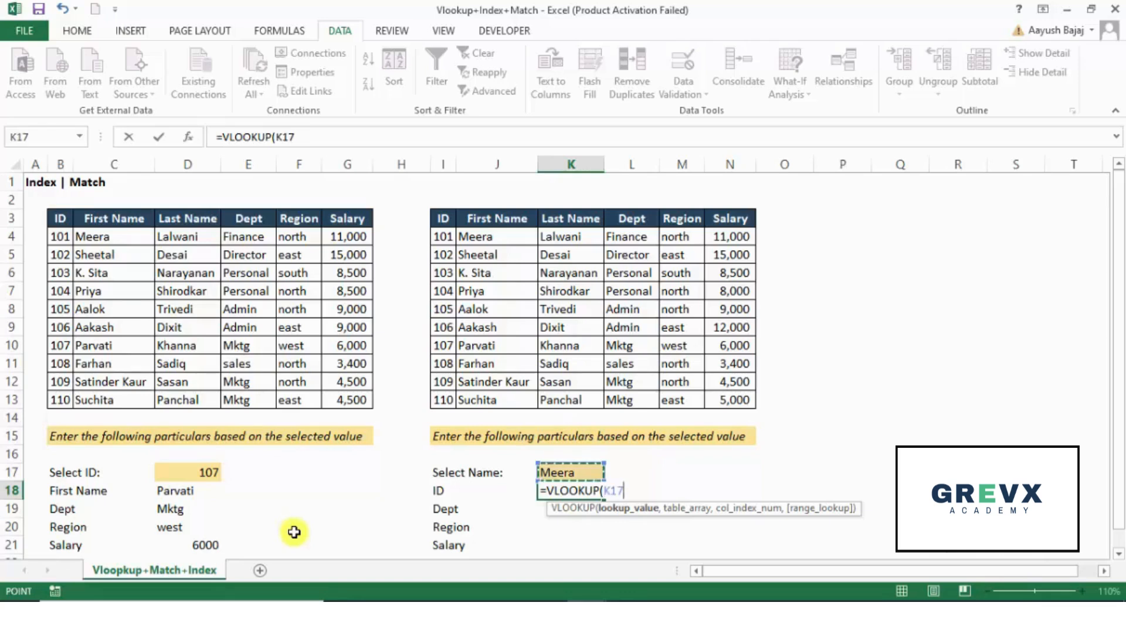
key("F4")
type(",")
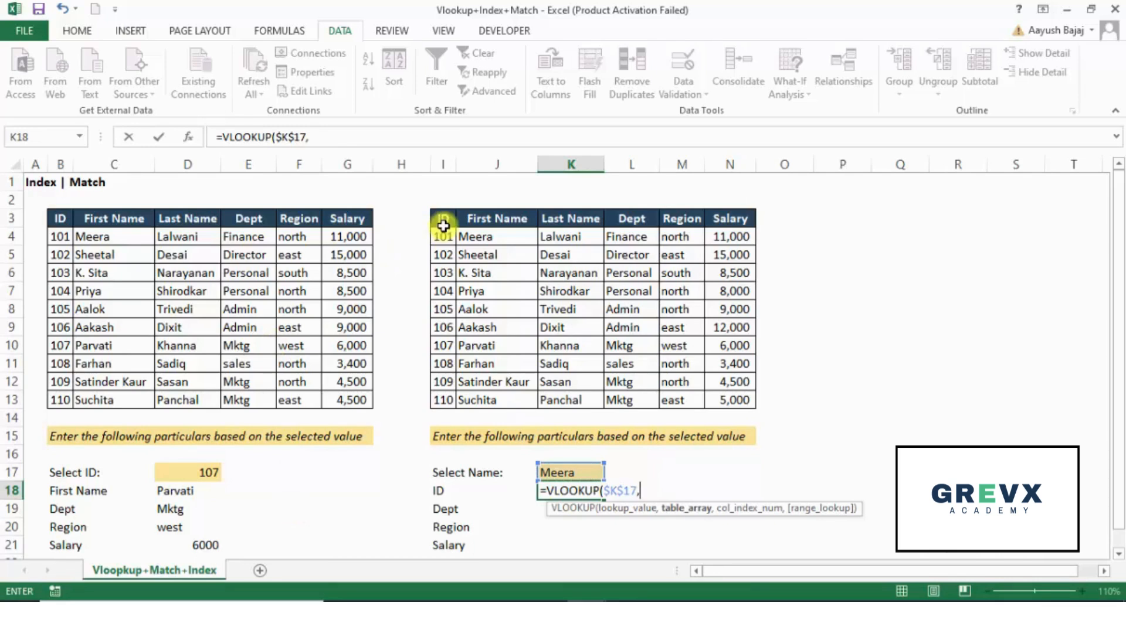
left_click_drag(444, 221, 728, 397)
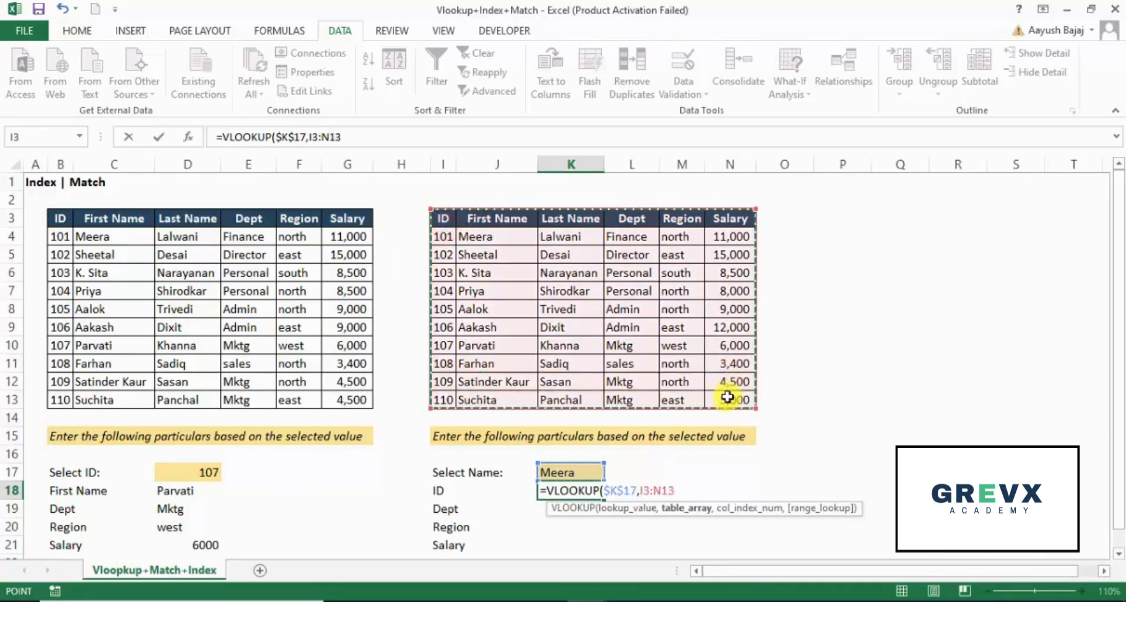
key("F4")
type(",")
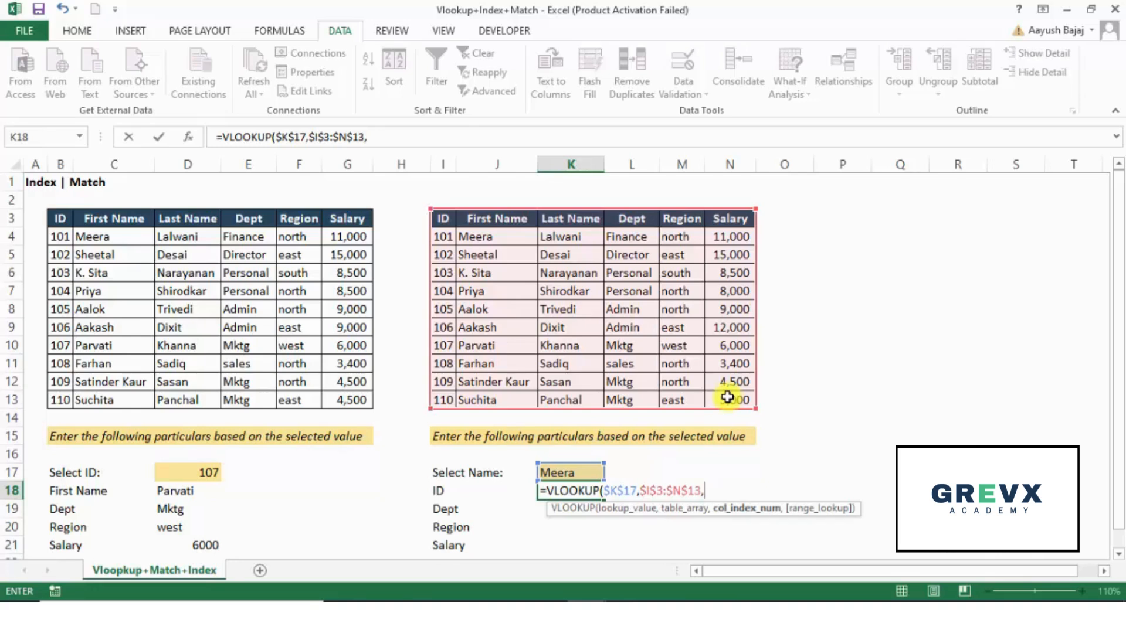
type("1")
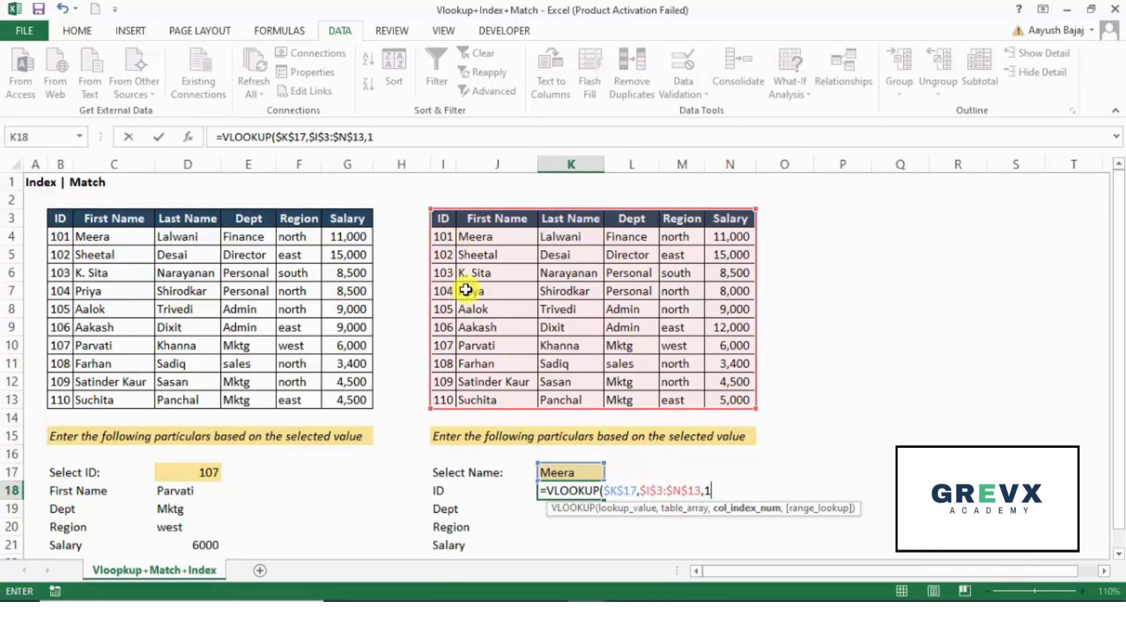
type(",")
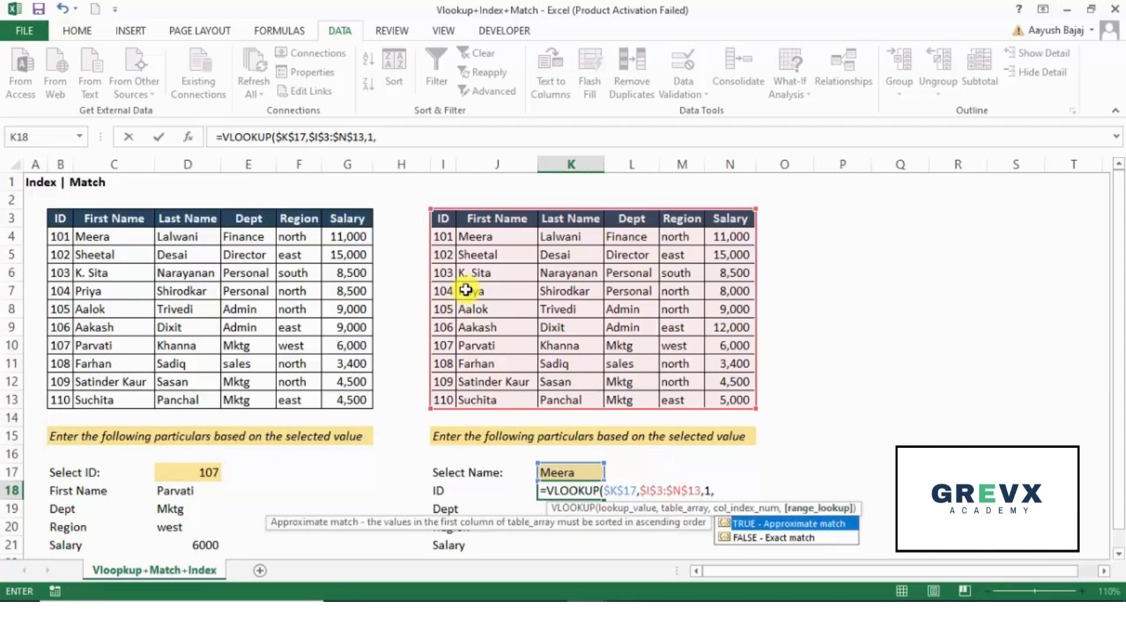
type("0)")
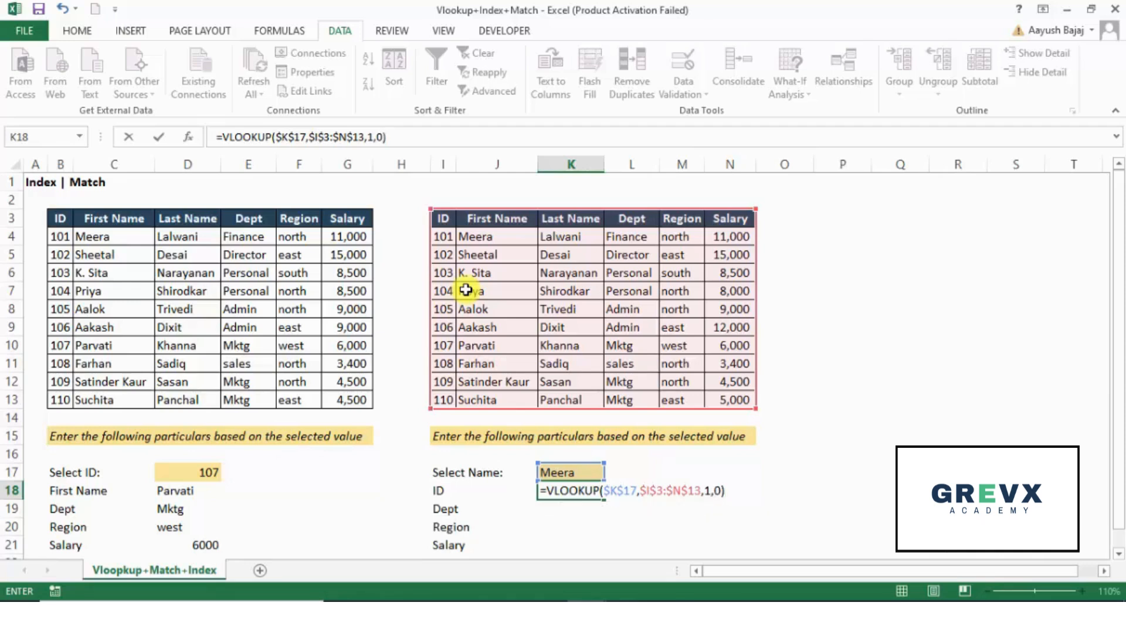
key("Return")
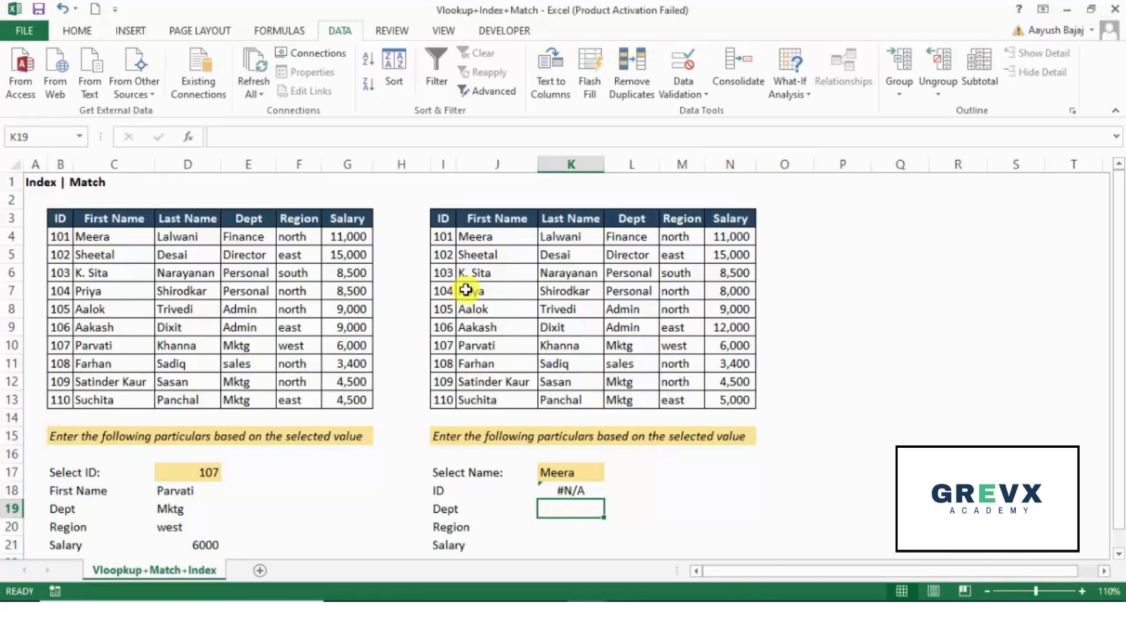
Step: Examine the selected name in K17, the ID lookup in K18 and the Dept, Region and Salary cells K19:K21 without editing them
key("Up")
key("Up")
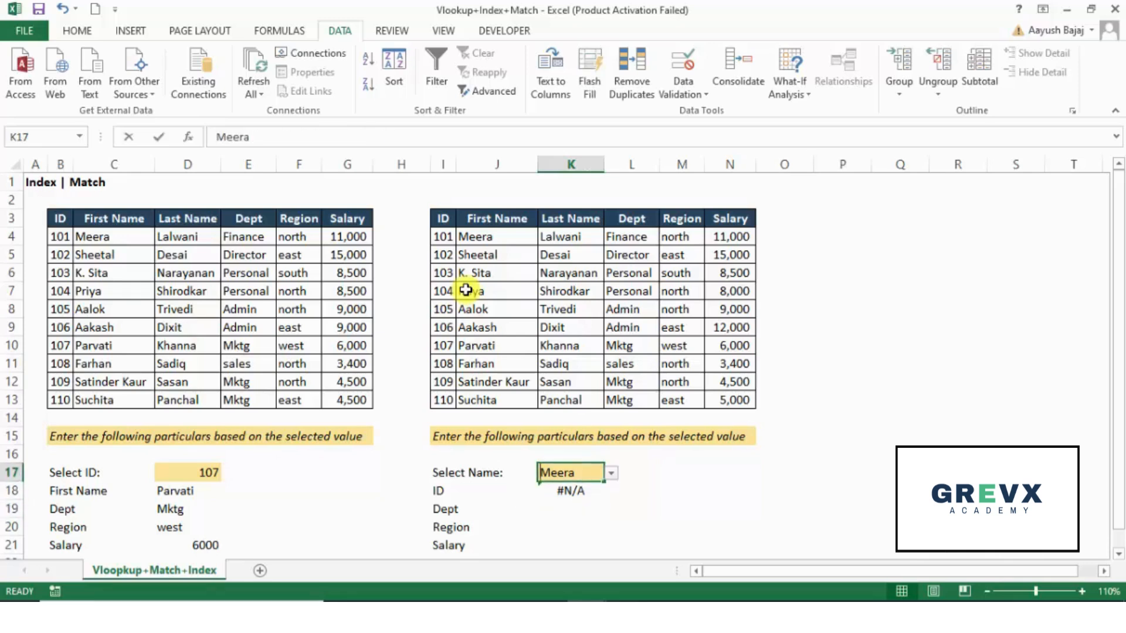
key("F2")
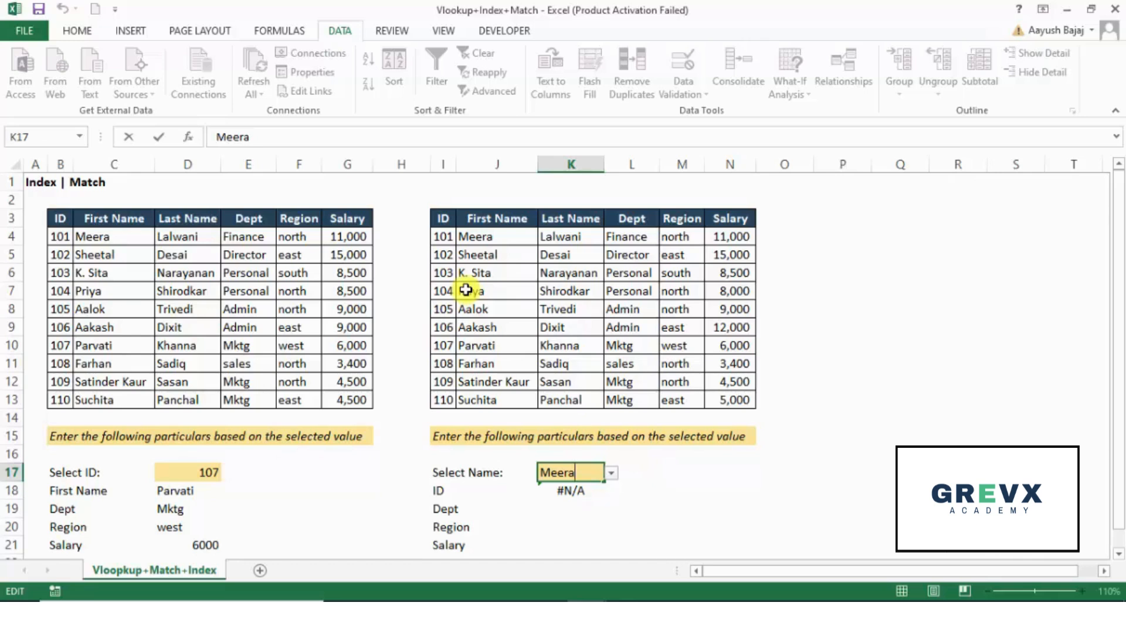
key("Escape")
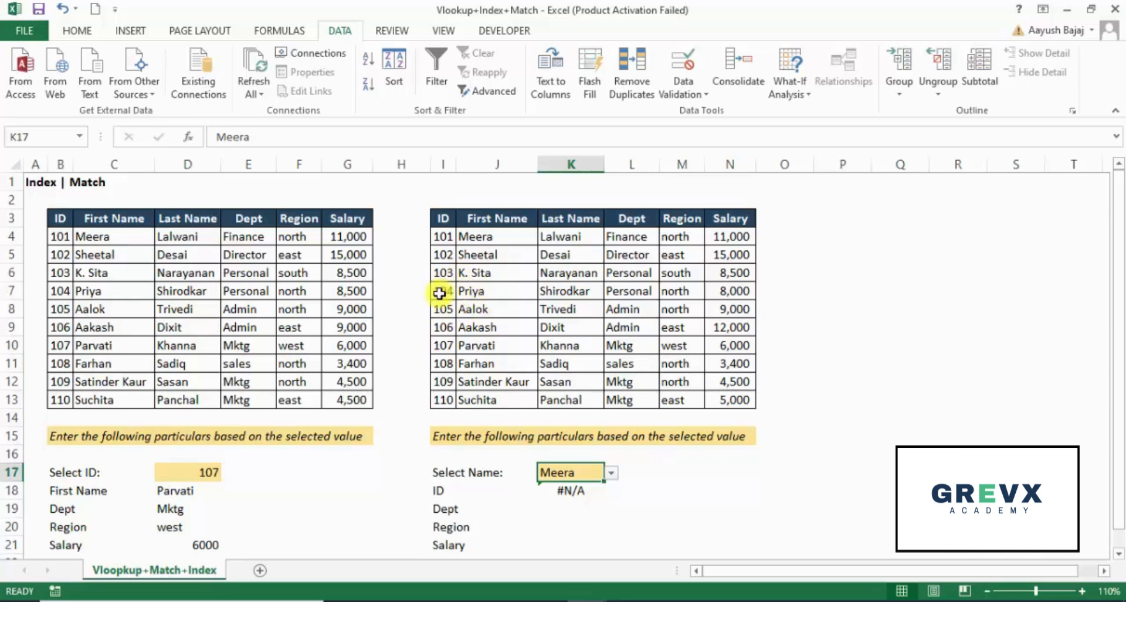
left_click(548, 490)
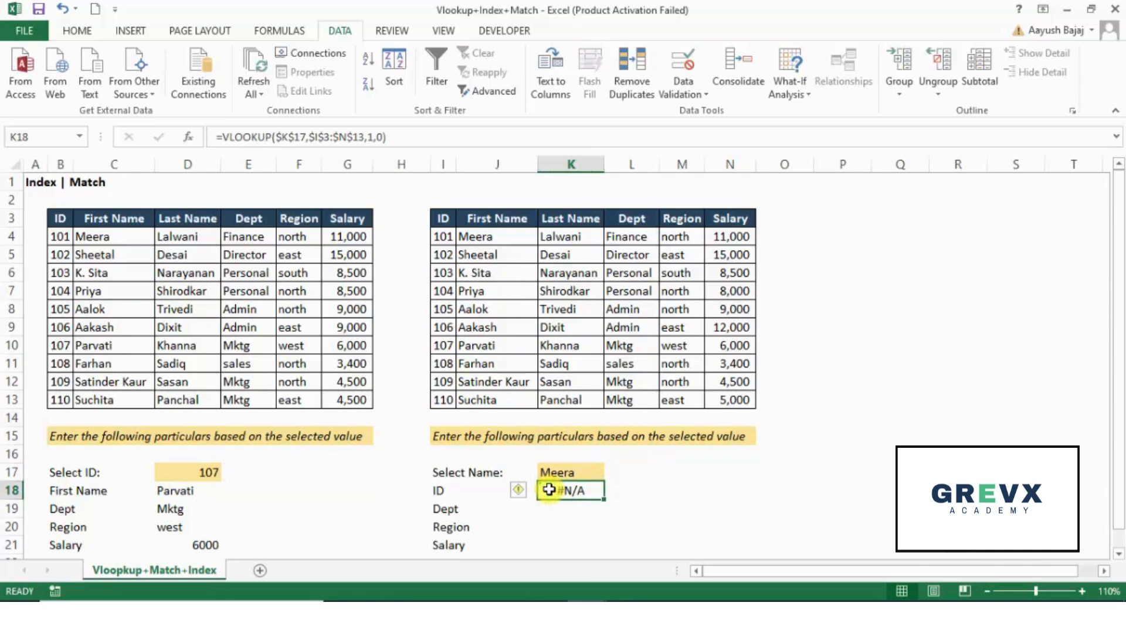
left_click(573, 512)
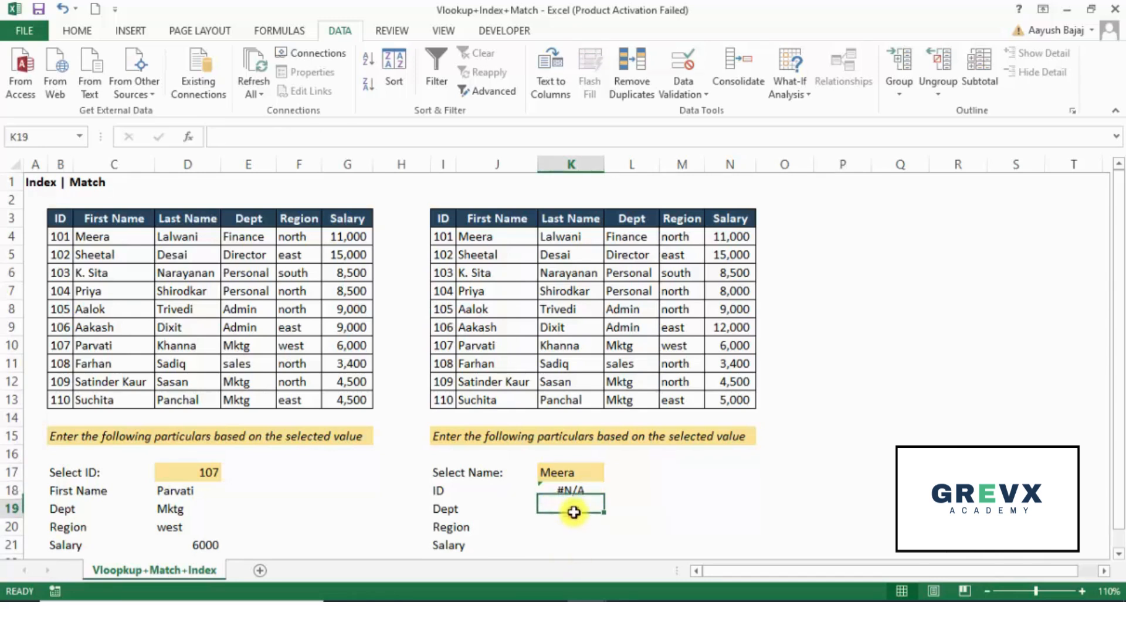
left_click_drag(573, 512, 574, 537)
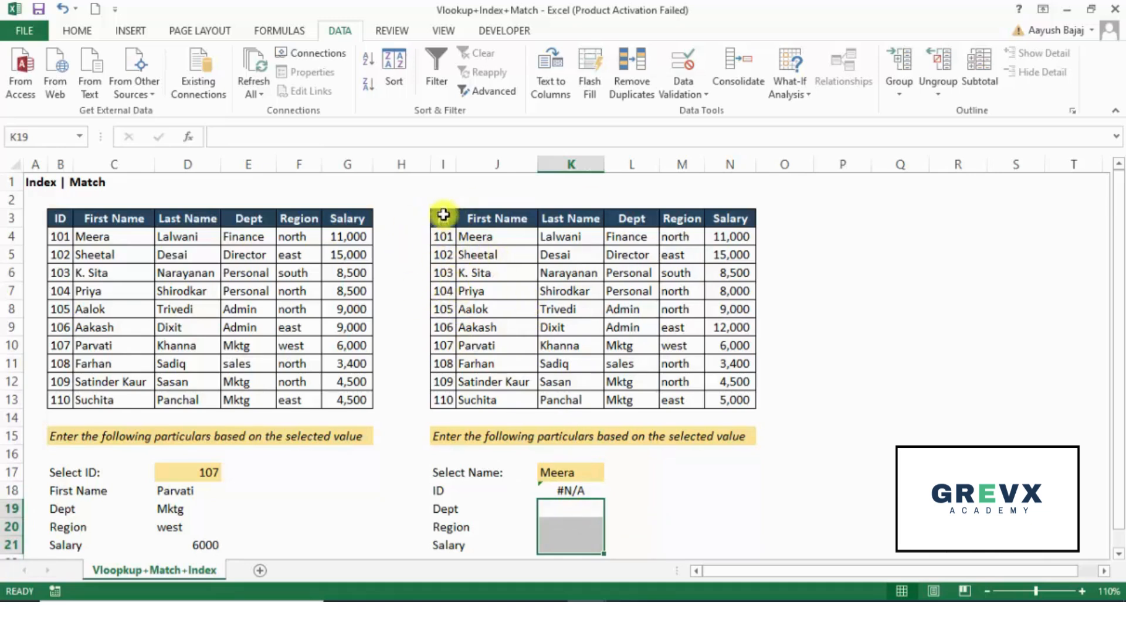
Step: Try narrowing the table range in the K18 VLOOKUP formula to $J$3:$N$13 so that it starts at First Name
key("Up")
key("F2")
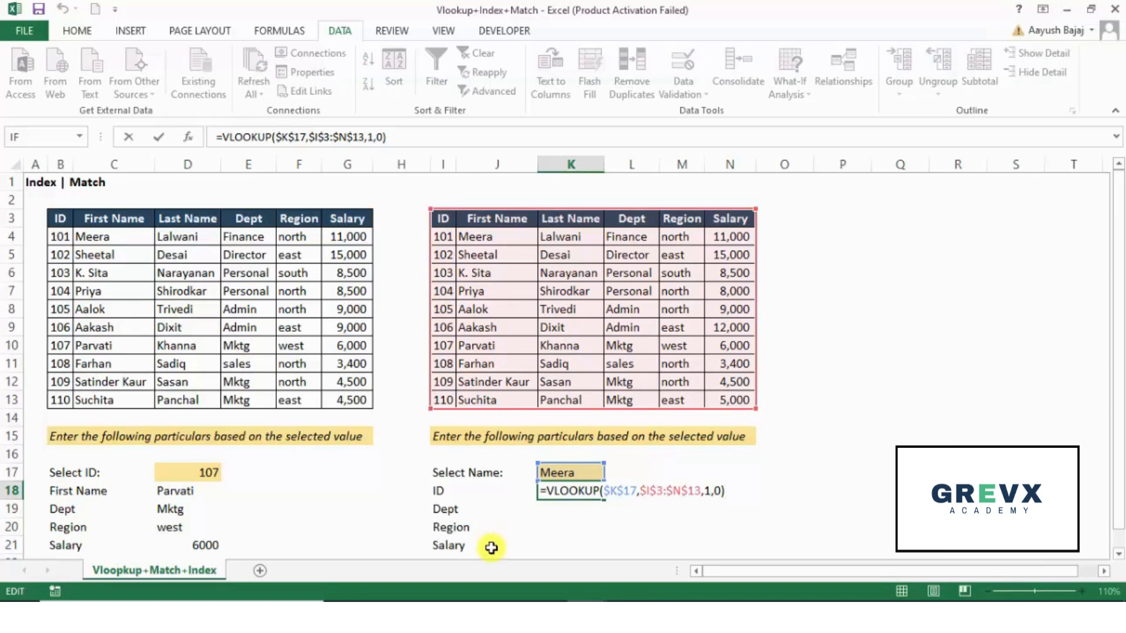
left_click_drag(434, 411, 451, 406)
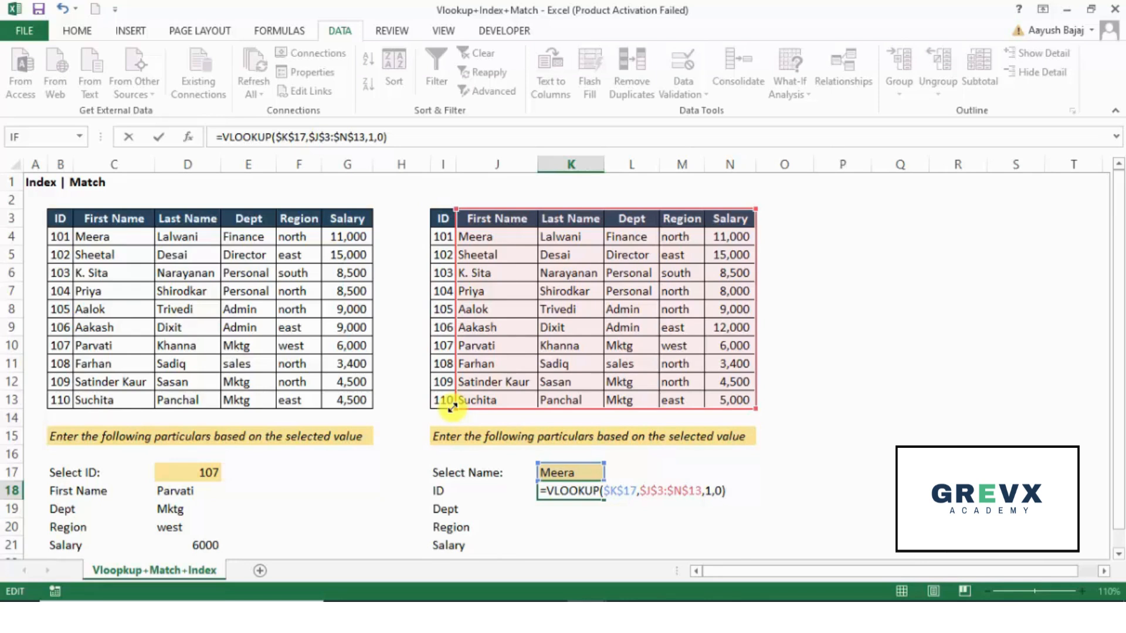
key("Escape")
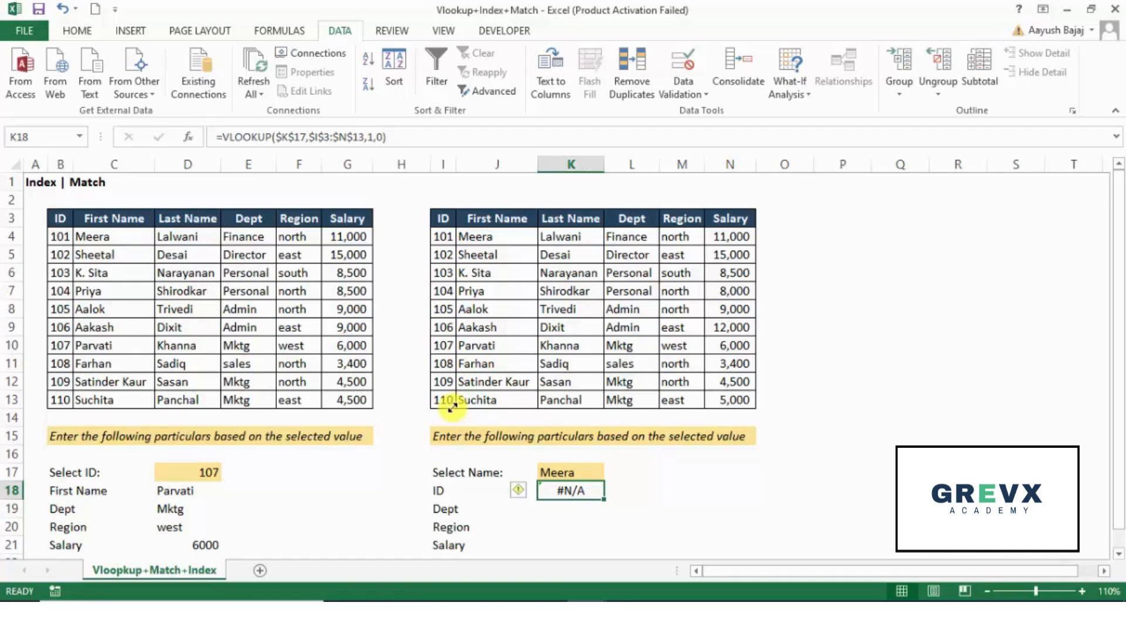
Step: Enter the note INDEX in L18, beside the ID lookup cell
key("Right")
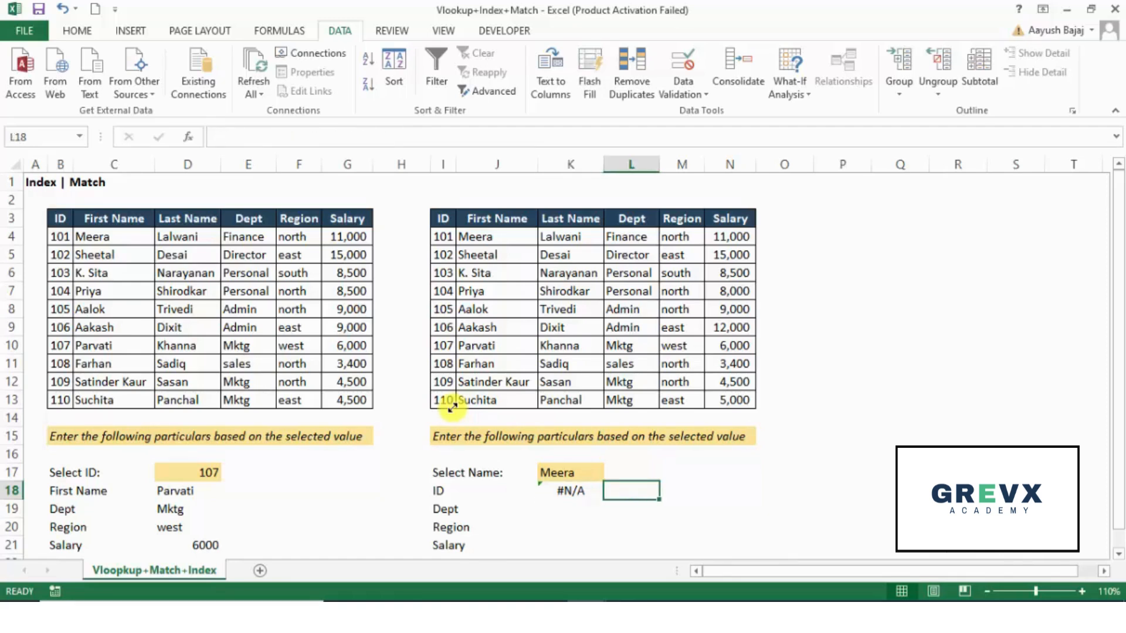
type("IN")
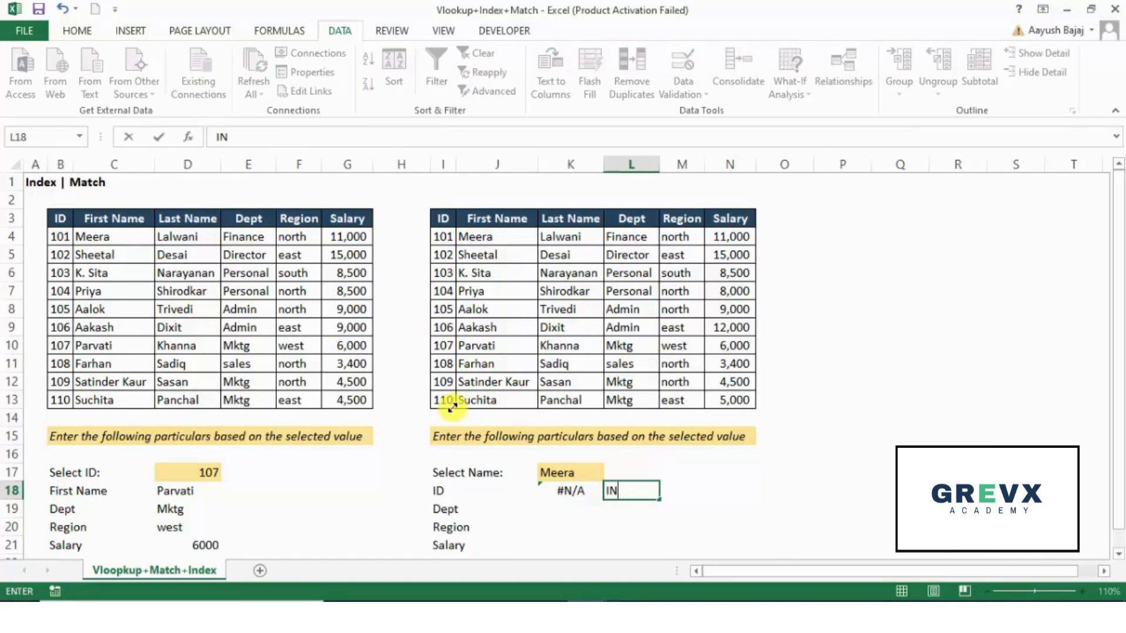
type("DEX")
key("Return")
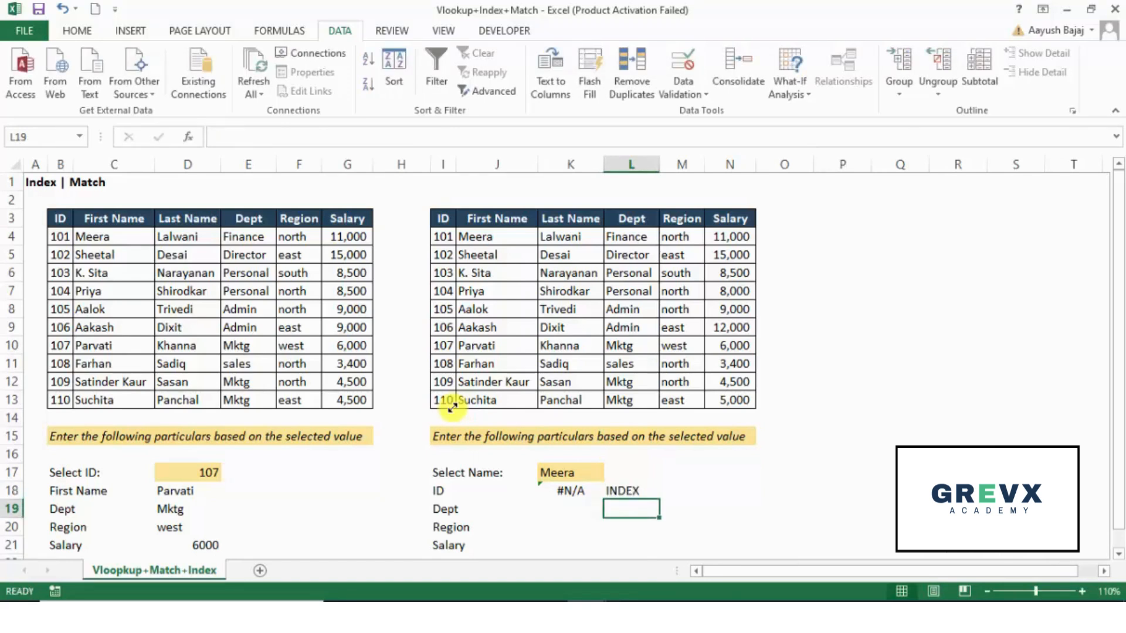